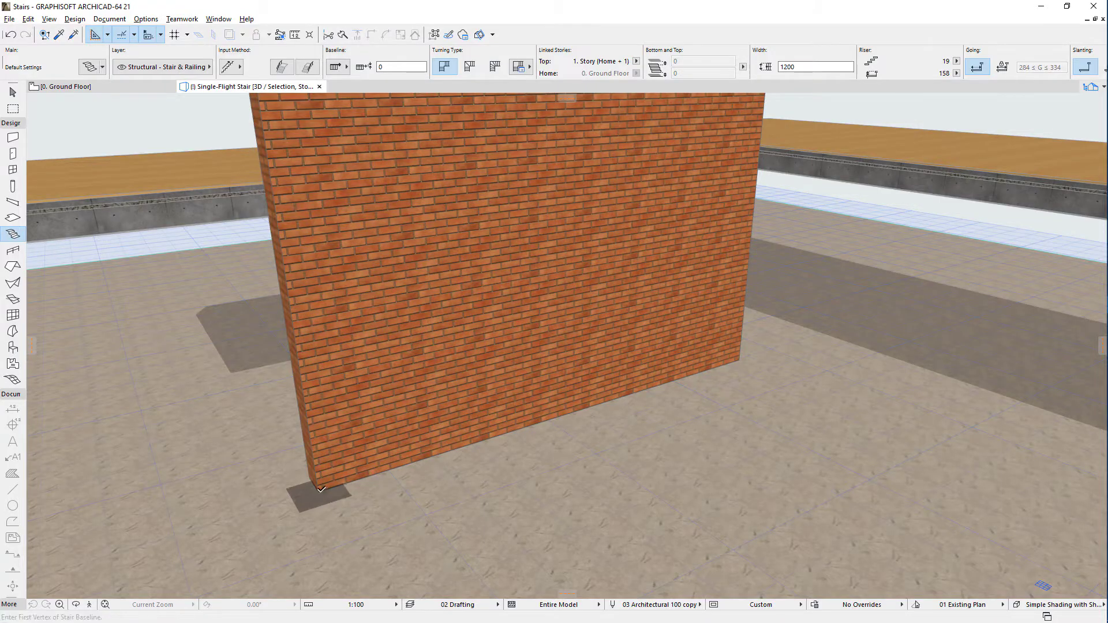
Place a straight 19-riser stair along the brick wall from its corner, redoing the first attempt
click(318, 492)
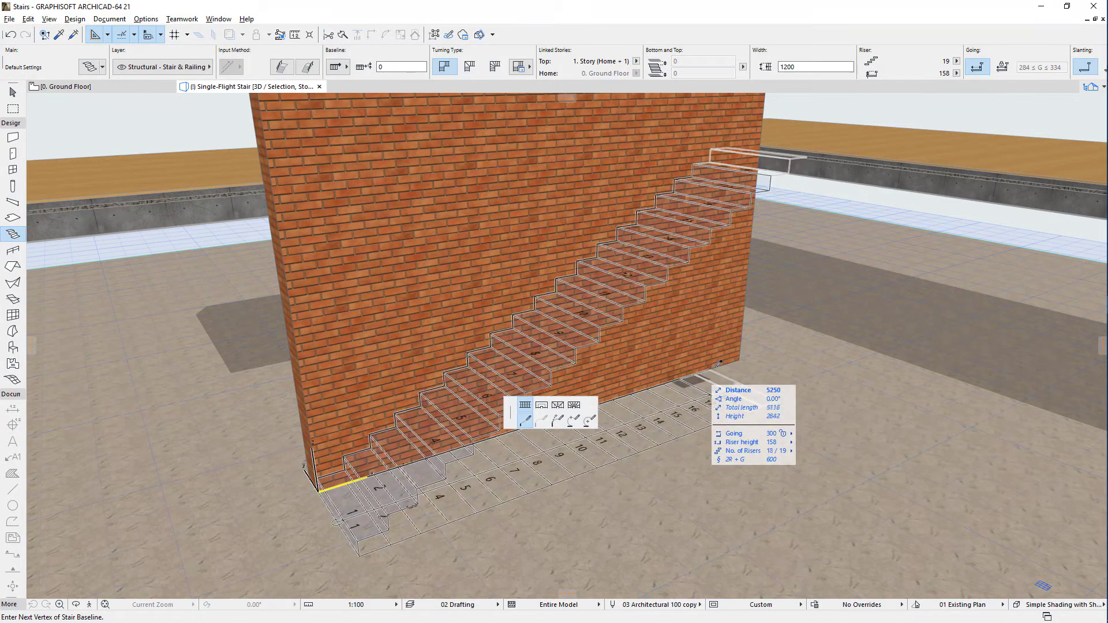
click(738, 357)
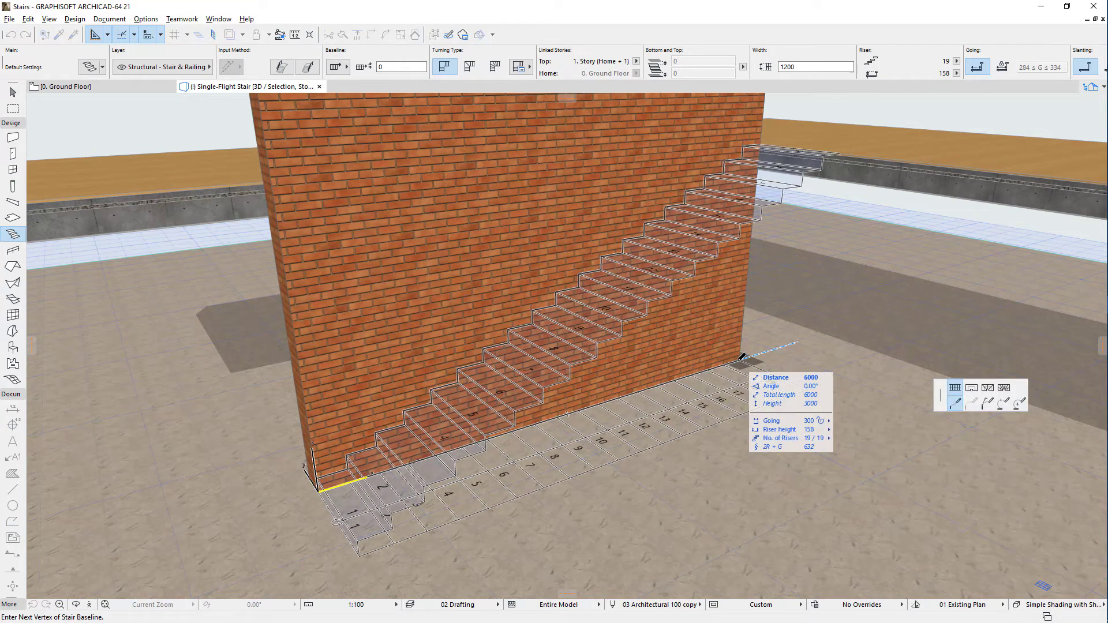
click(741, 358)
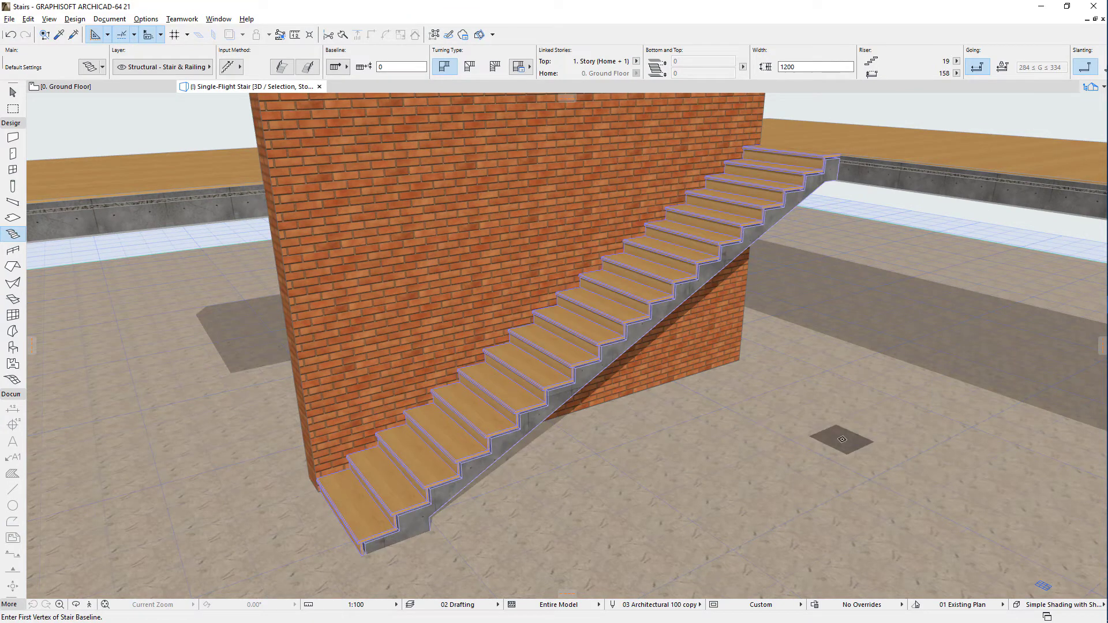
key(ctrl+z)
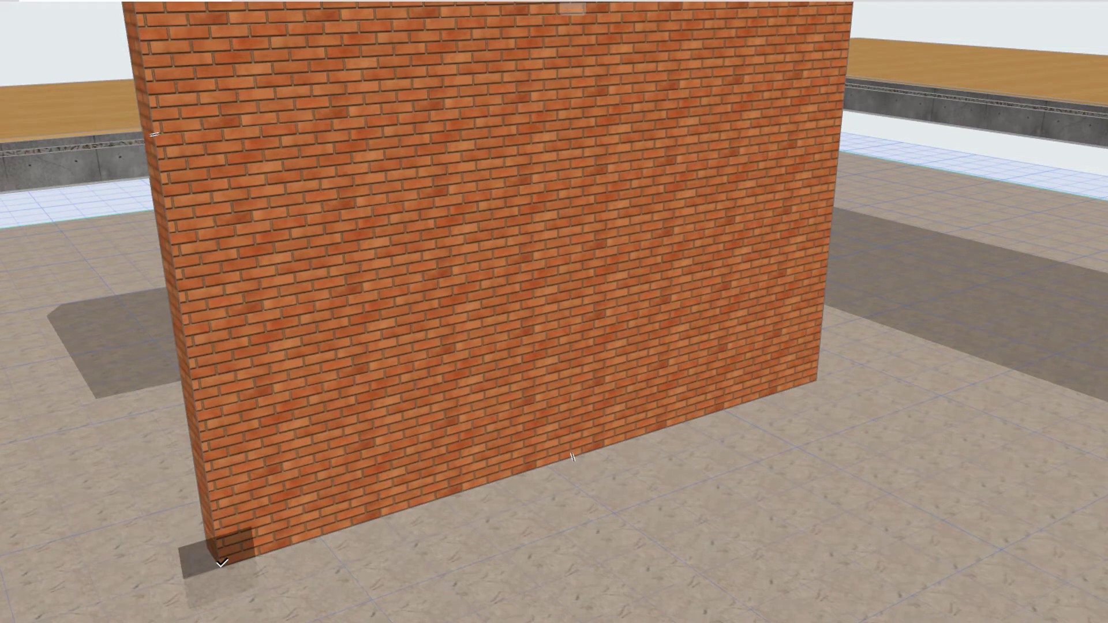
click(222, 563)
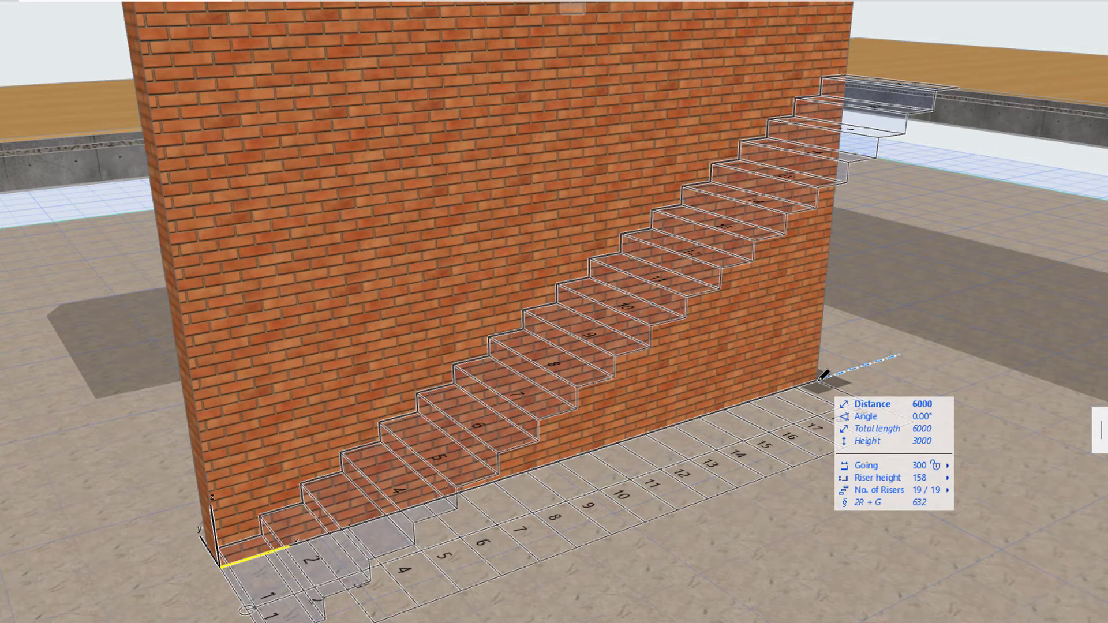
click(821, 379)
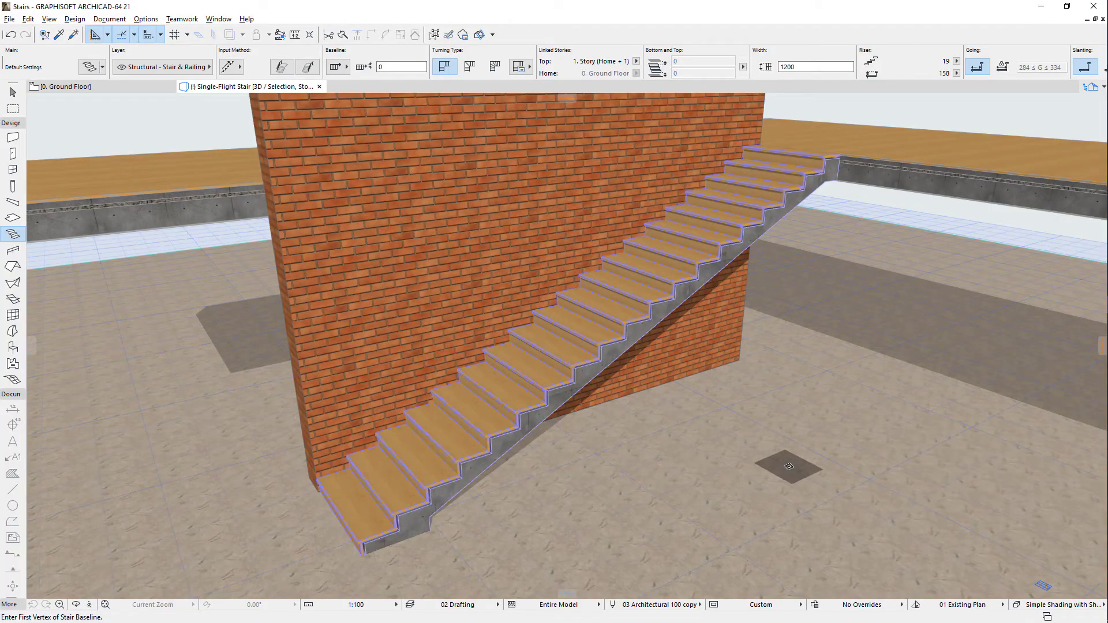
Try the bottom-up input method for the stair along the wall, then undo it
key(ctrl+z)
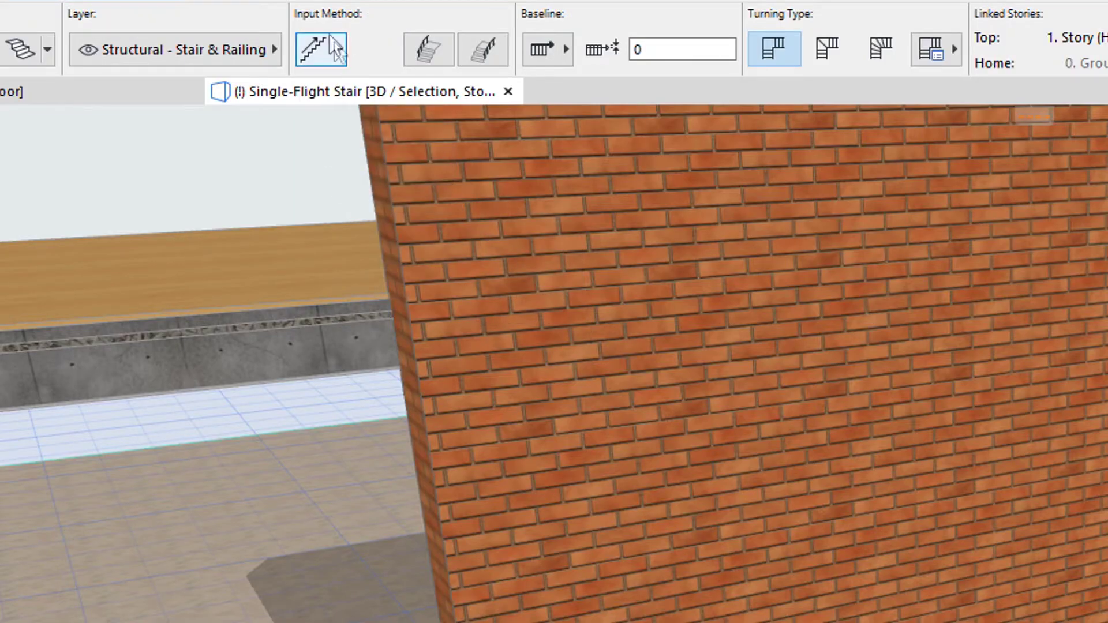
click(335, 51)
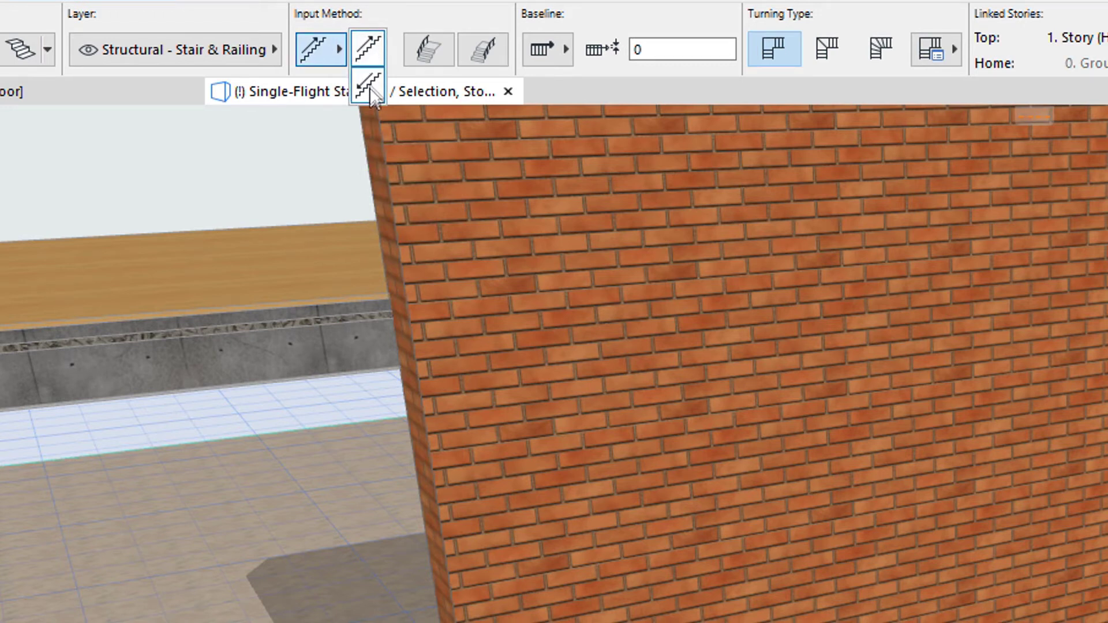
click(378, 55)
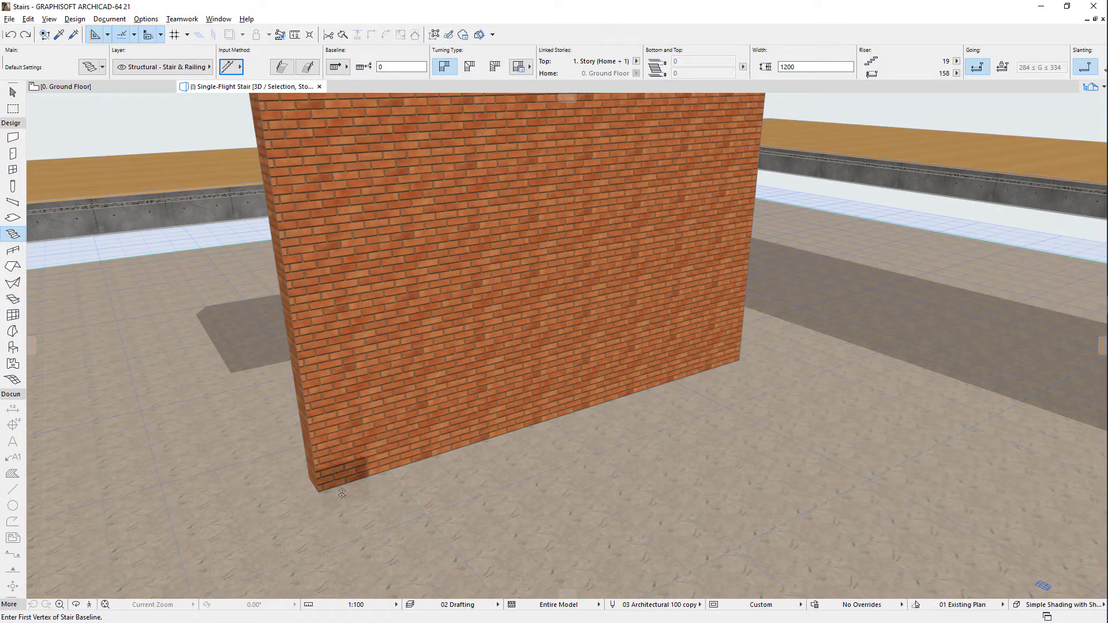
click(317, 490)
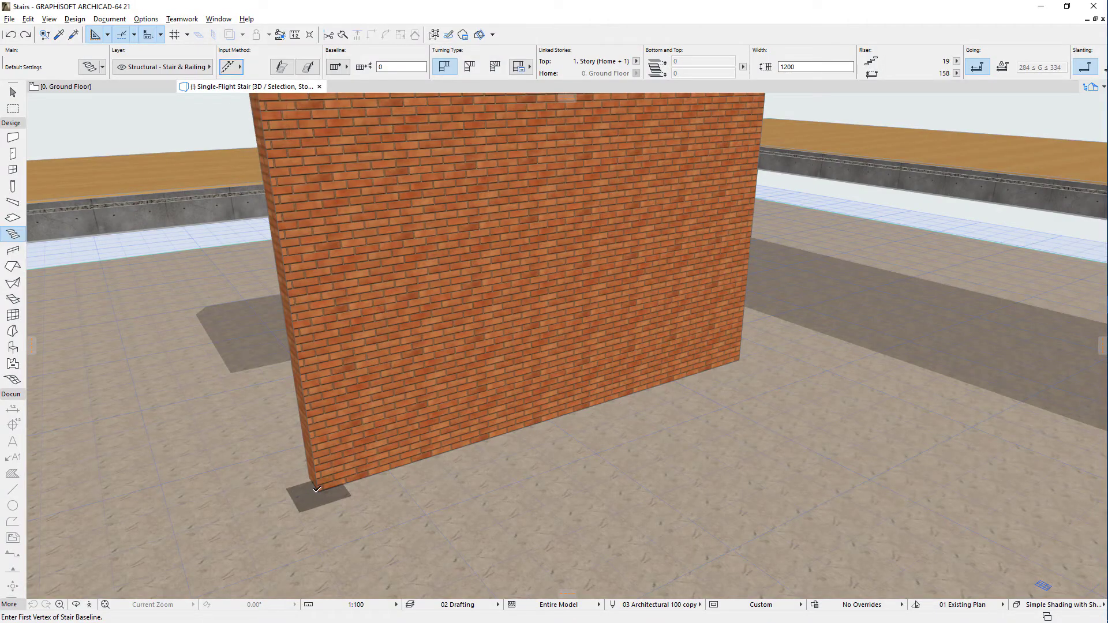
double_click(743, 354)
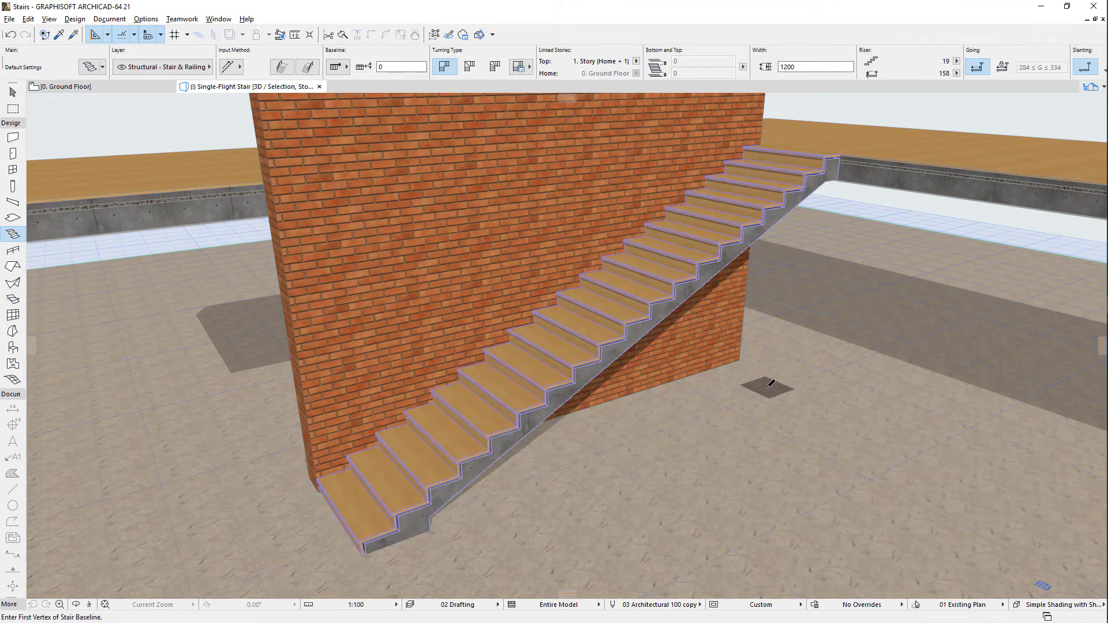
key(ctrl+z)
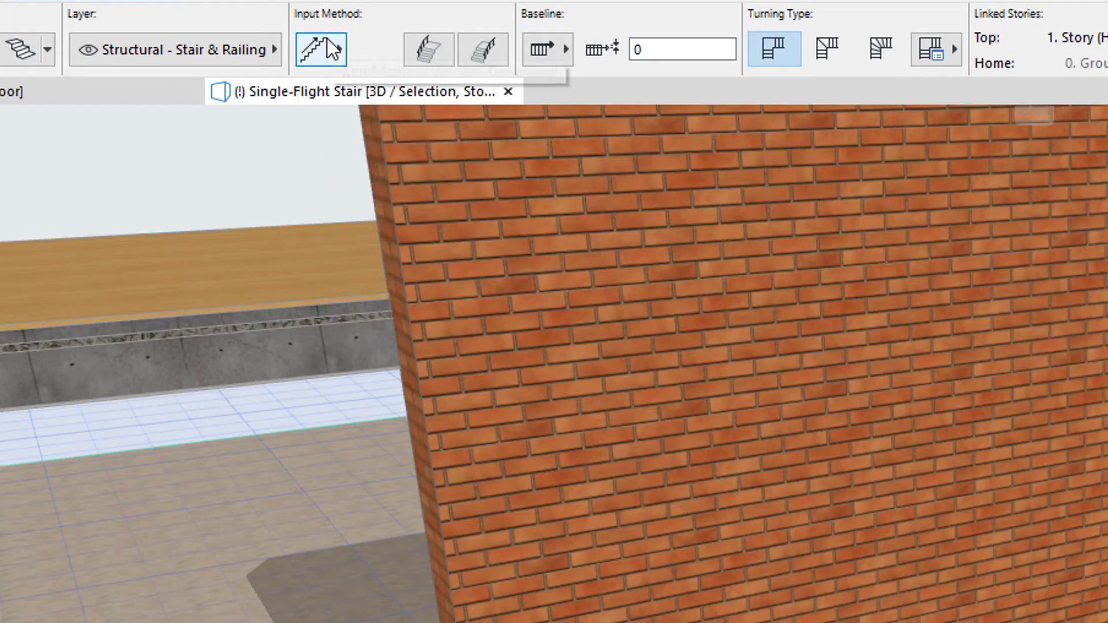
Draw the stair top-down from the wall's upper corner to its bottom end
click(333, 51)
click(368, 81)
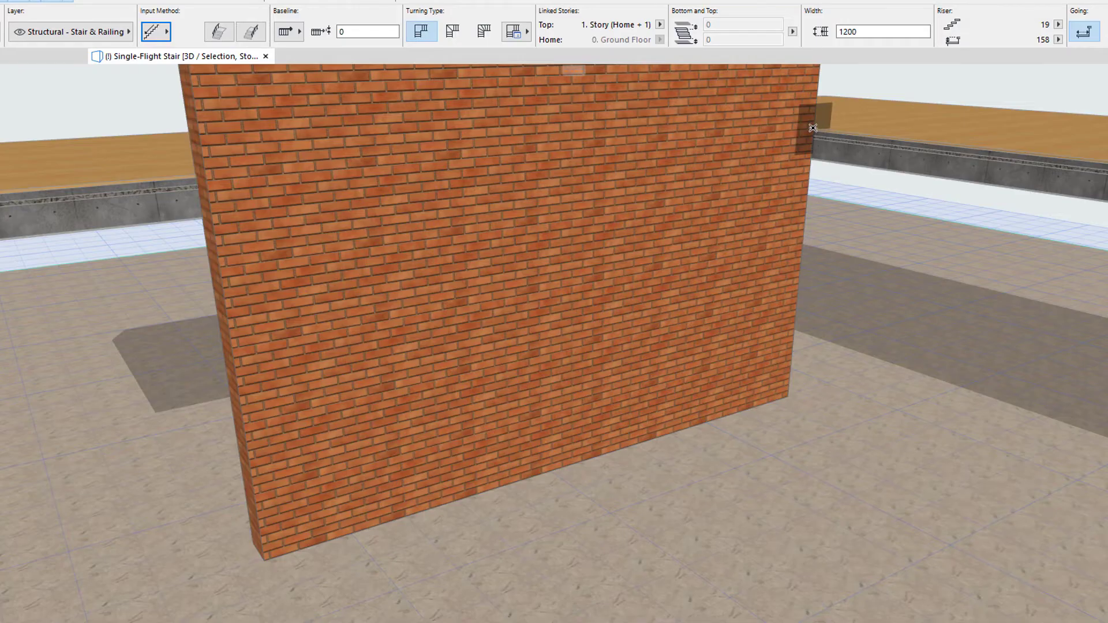
click(812, 127)
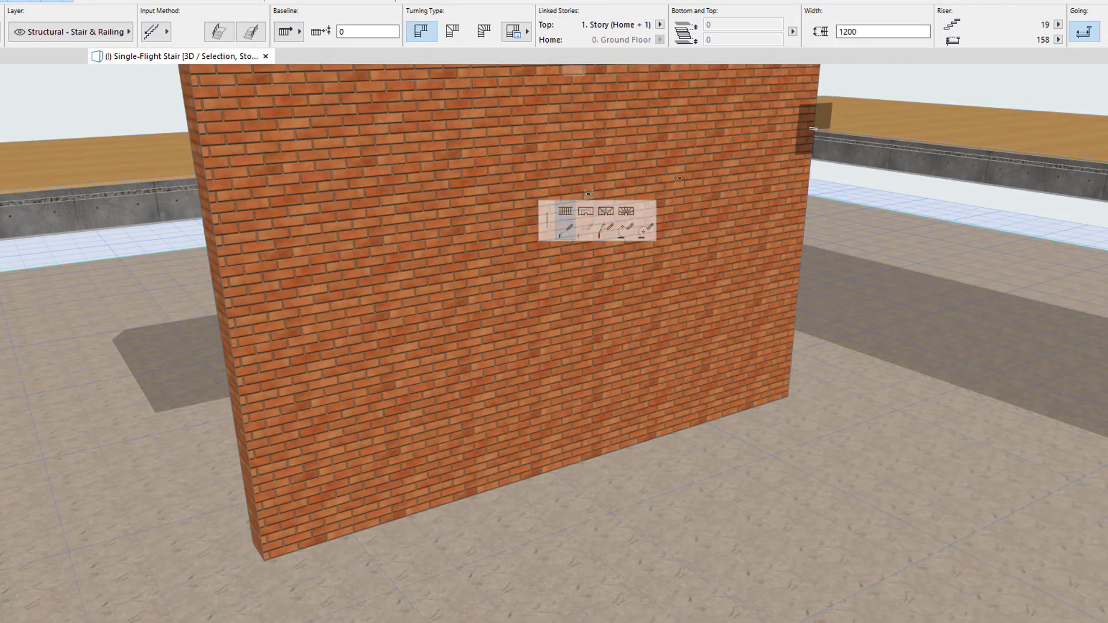
double_click(214, 187)
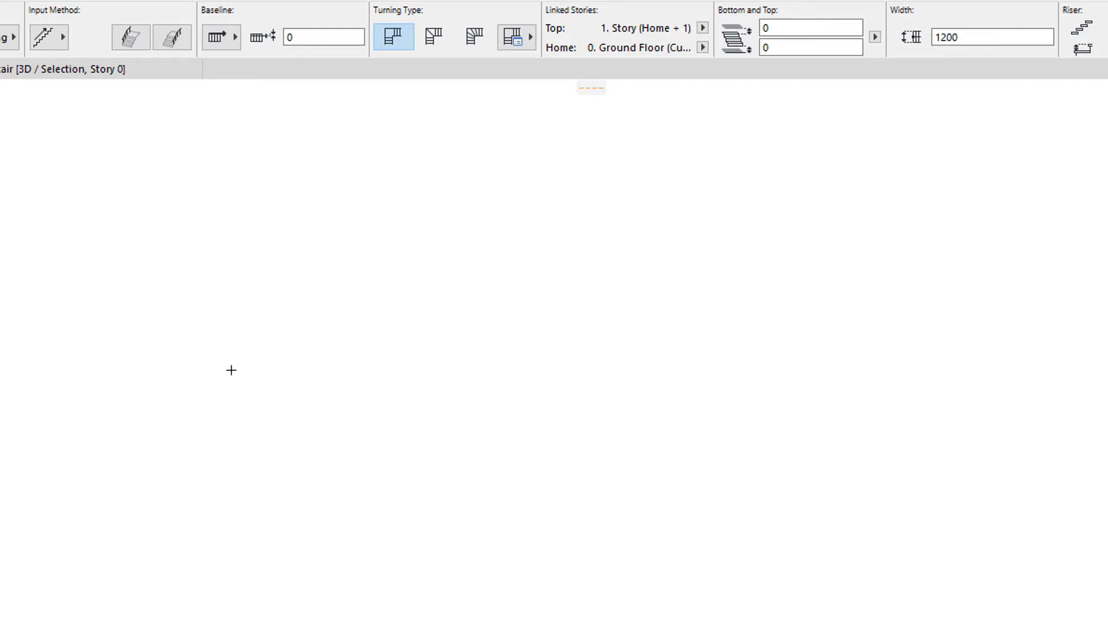
Try other baseline positions, including the flight centre, while starting a horizontal stair
click(226, 39)
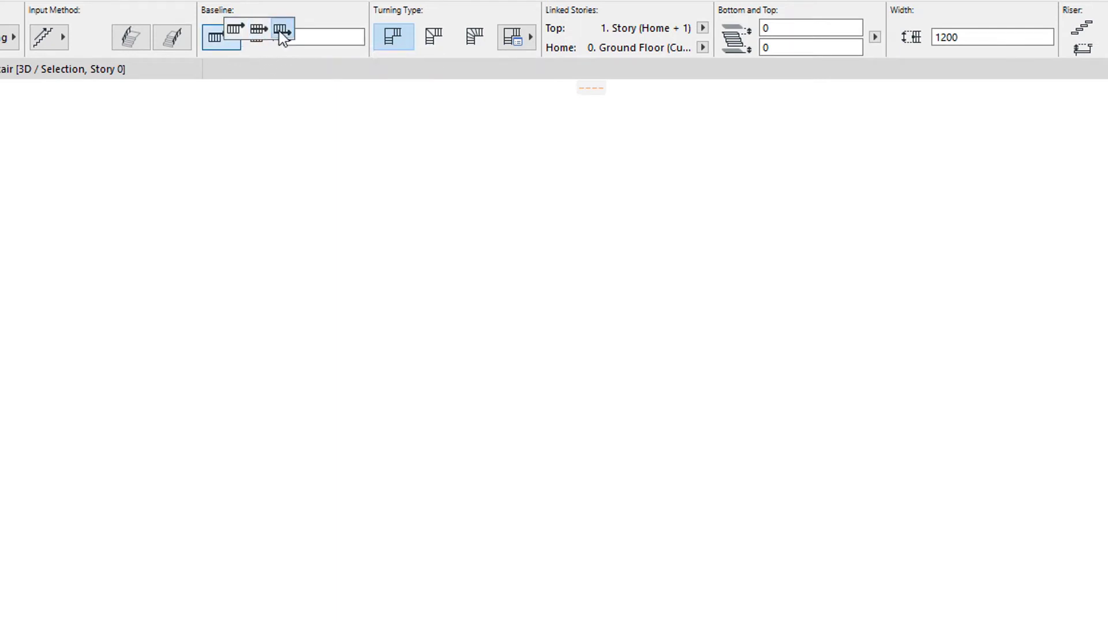
click(237, 30)
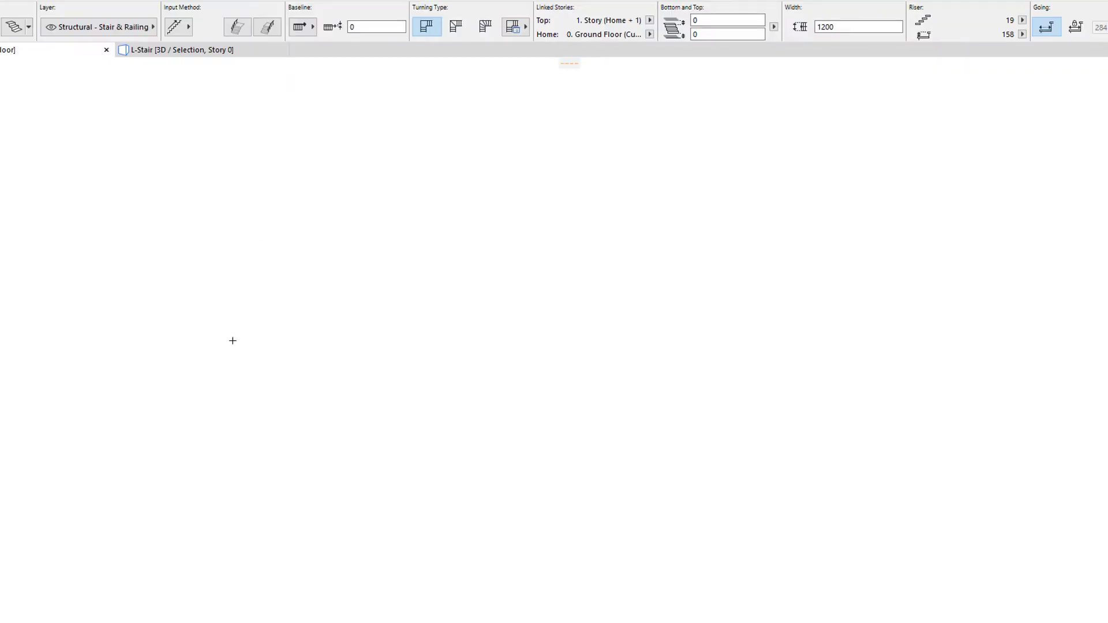
click(233, 341)
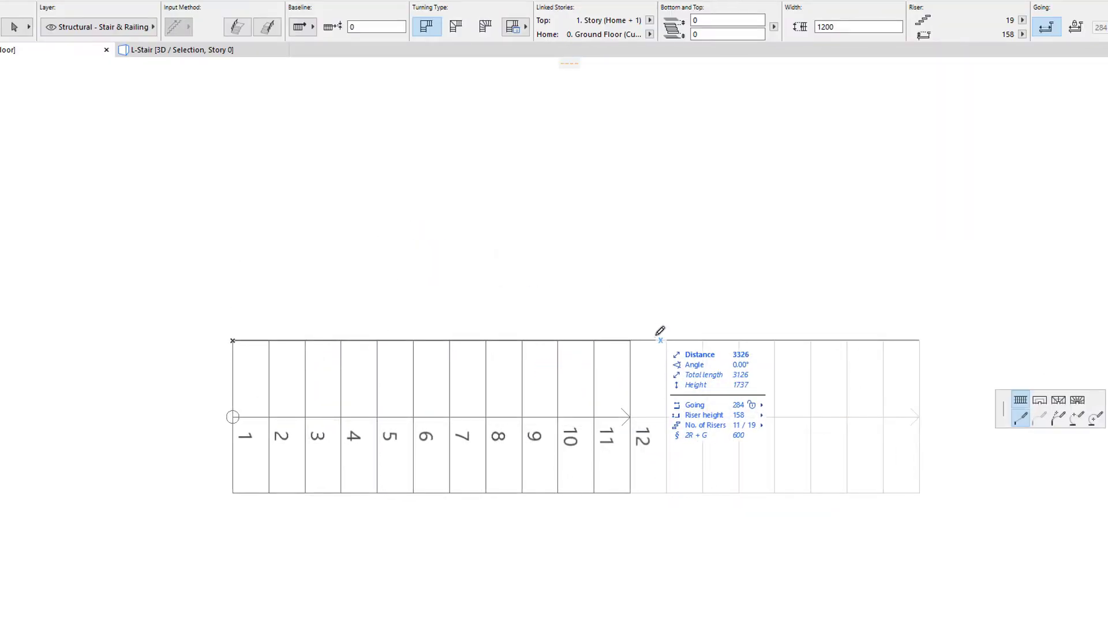
click(380, 26)
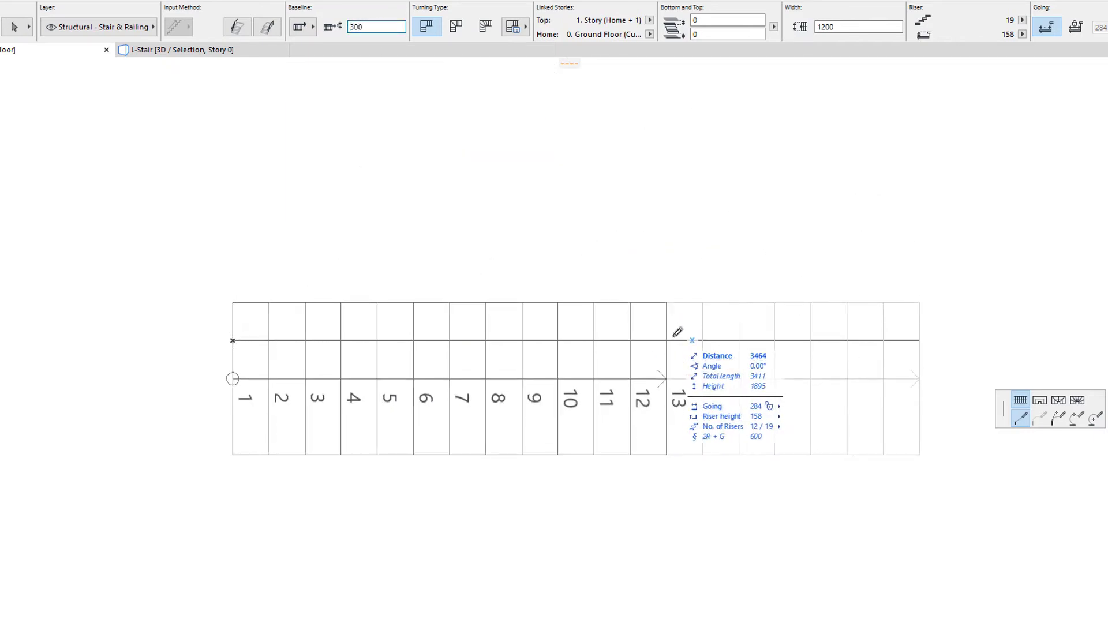
click(300, 27)
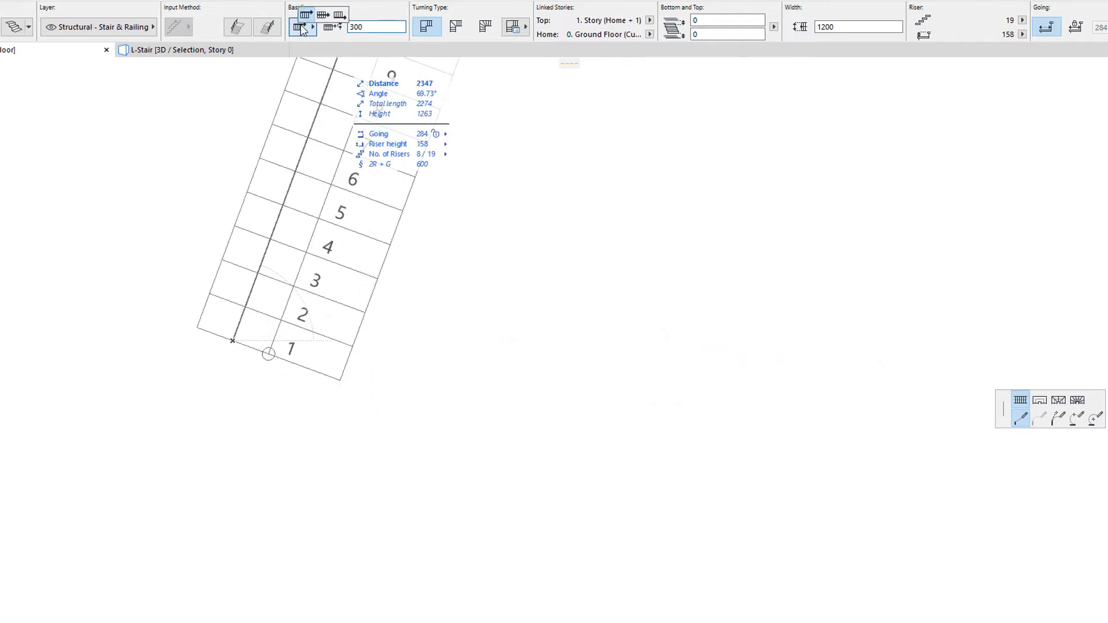
click(323, 15)
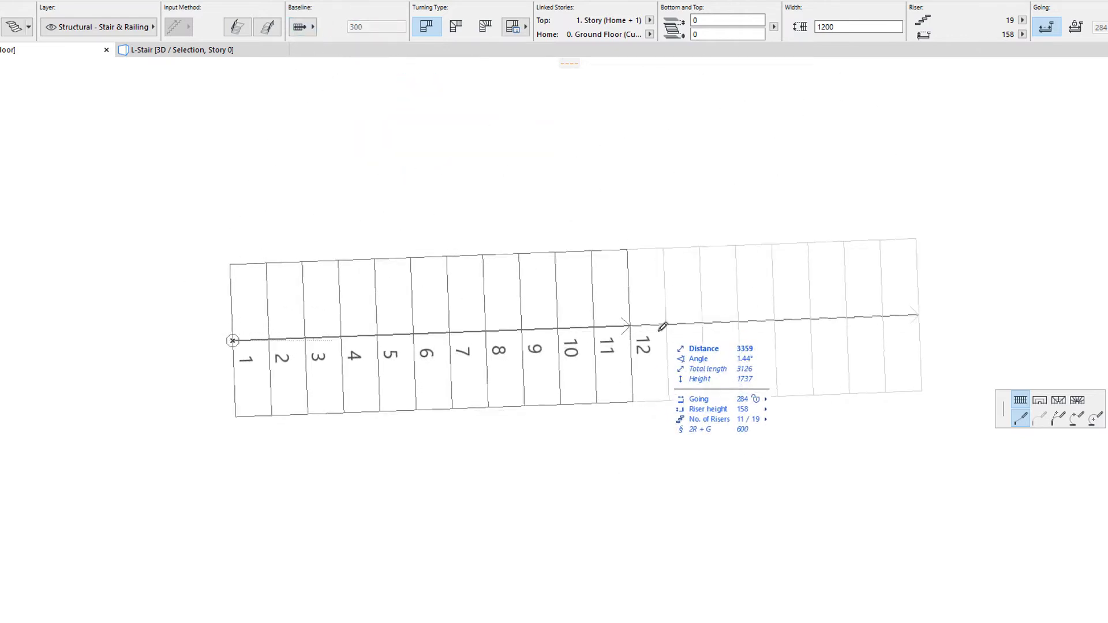
key(shift)
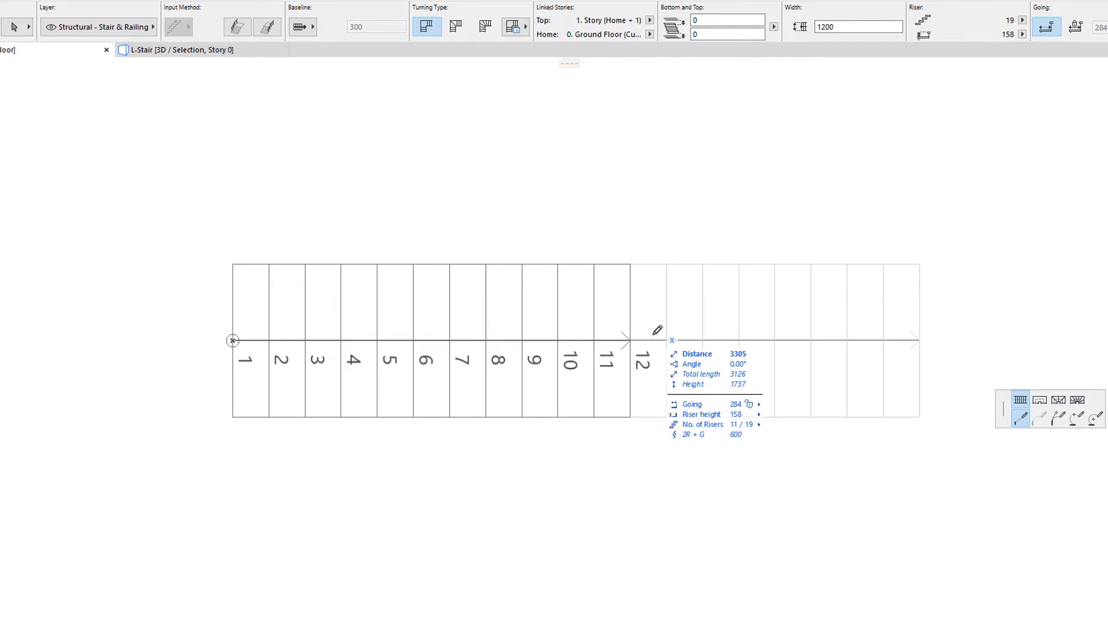
Use the third baseline position with offset 0 and keep the flight horizontal
click(300, 26)
click(341, 23)
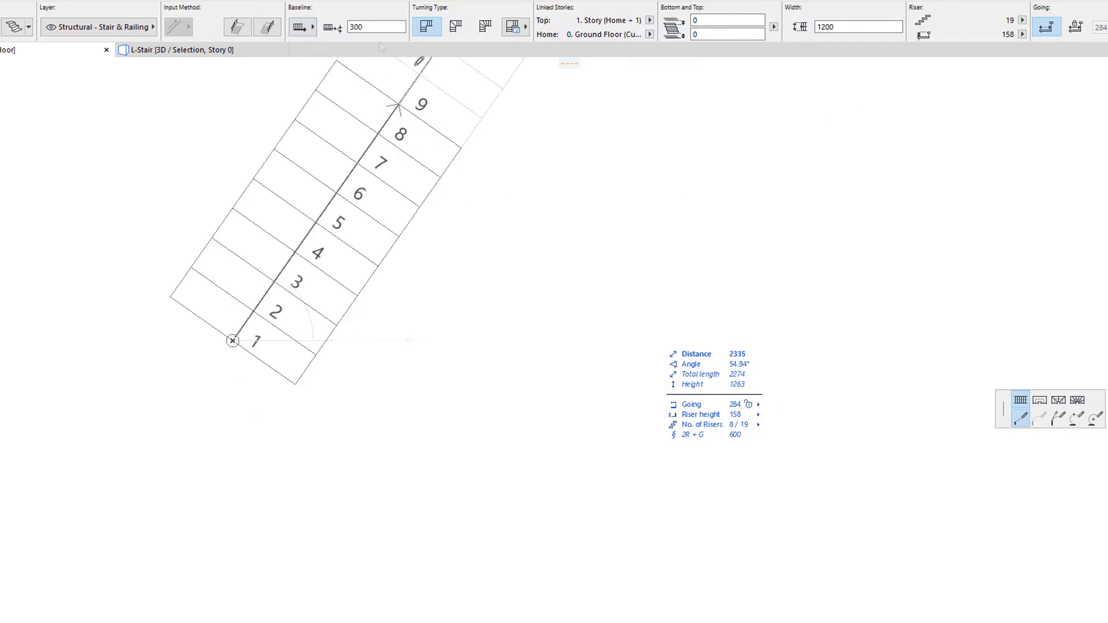
key(shift)
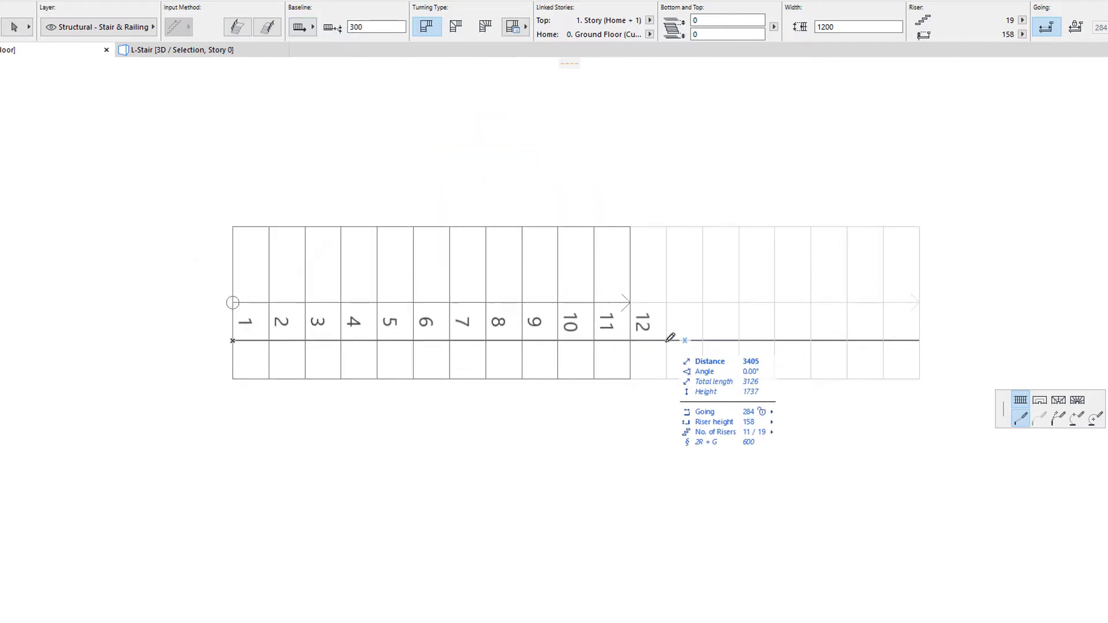
click(390, 30)
text(0)
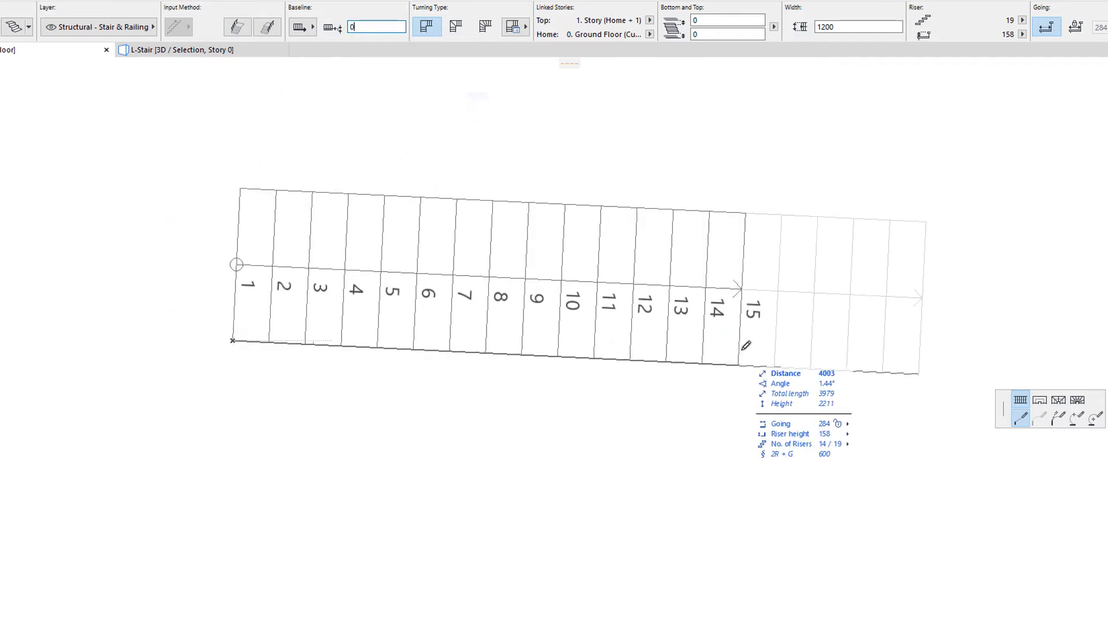
key(shift)
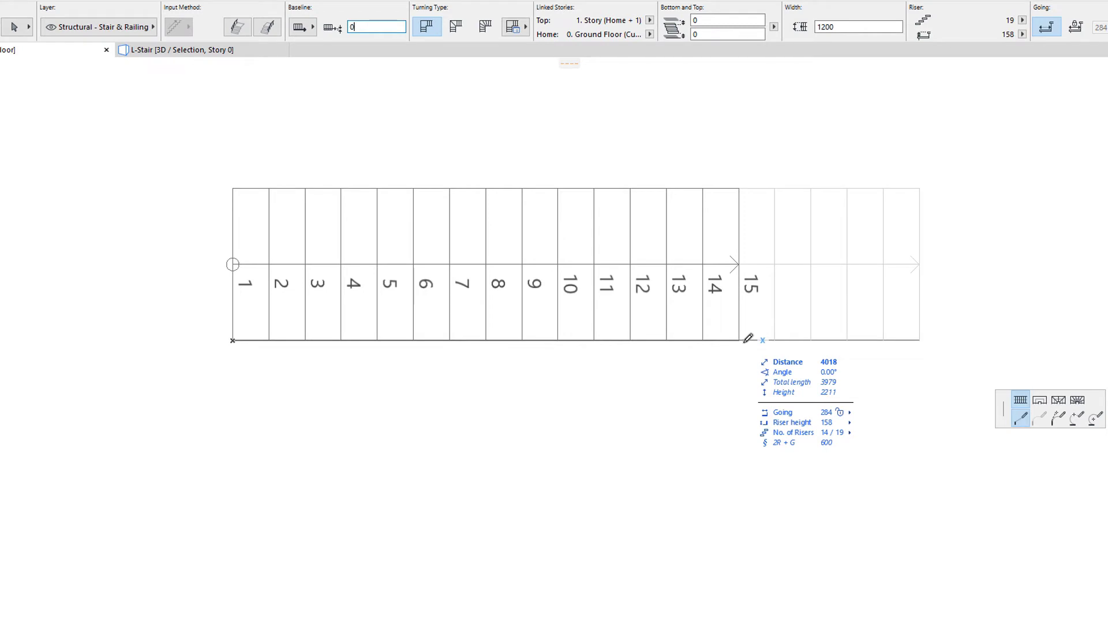
Discard the stair preview, start a fresh baseline point, and fix the first segment's end
double_click(748, 339)
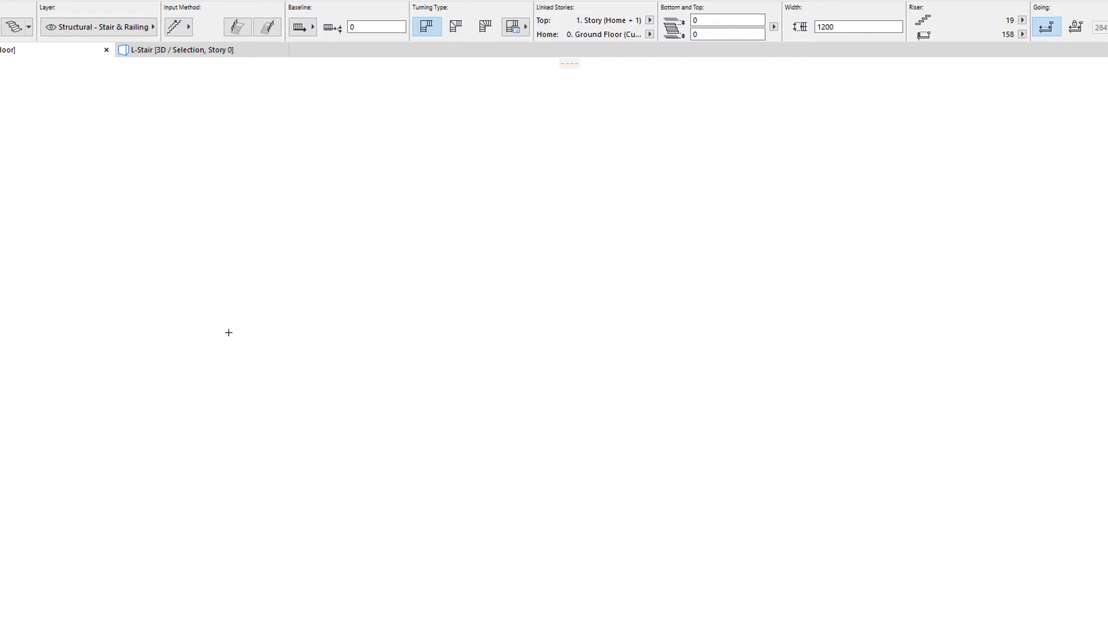
click(228, 333)
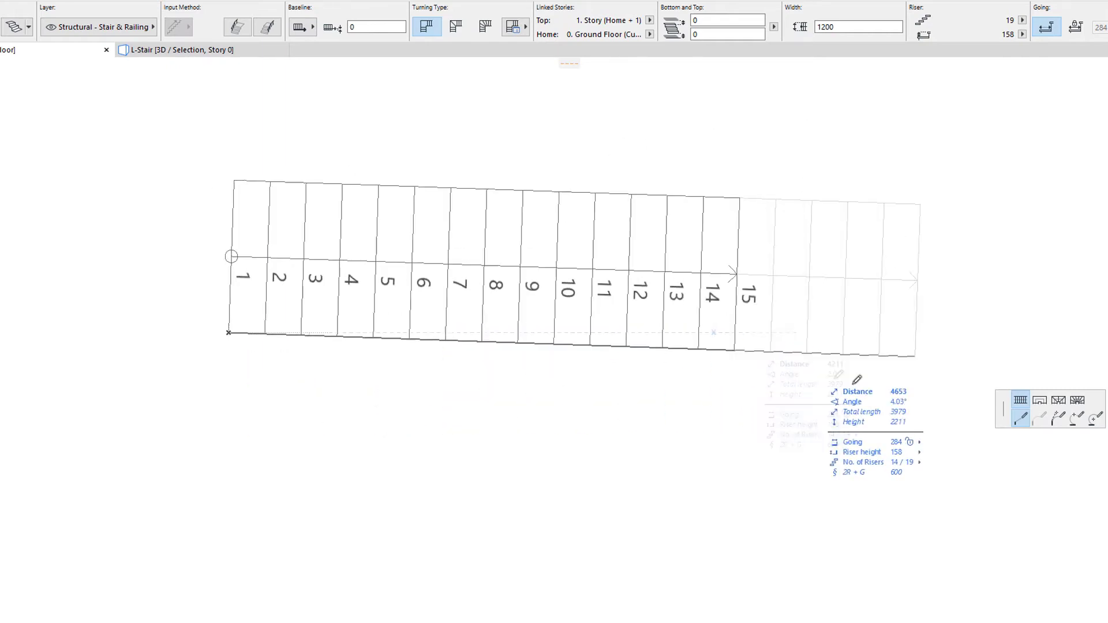
drag(1001, 413, 540, 419)
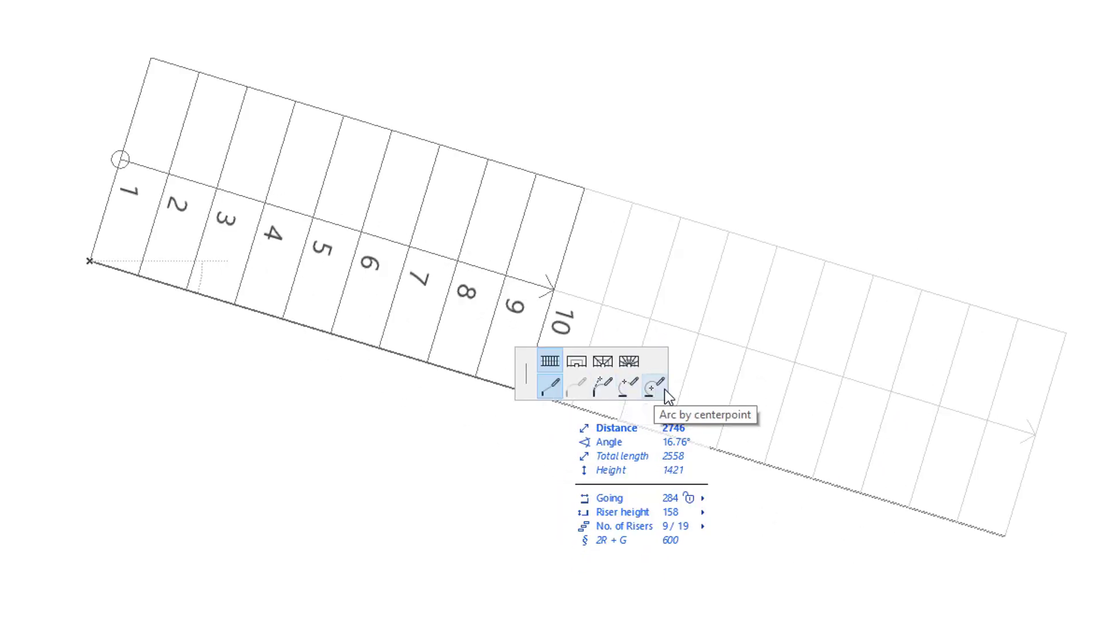
click(600, 391)
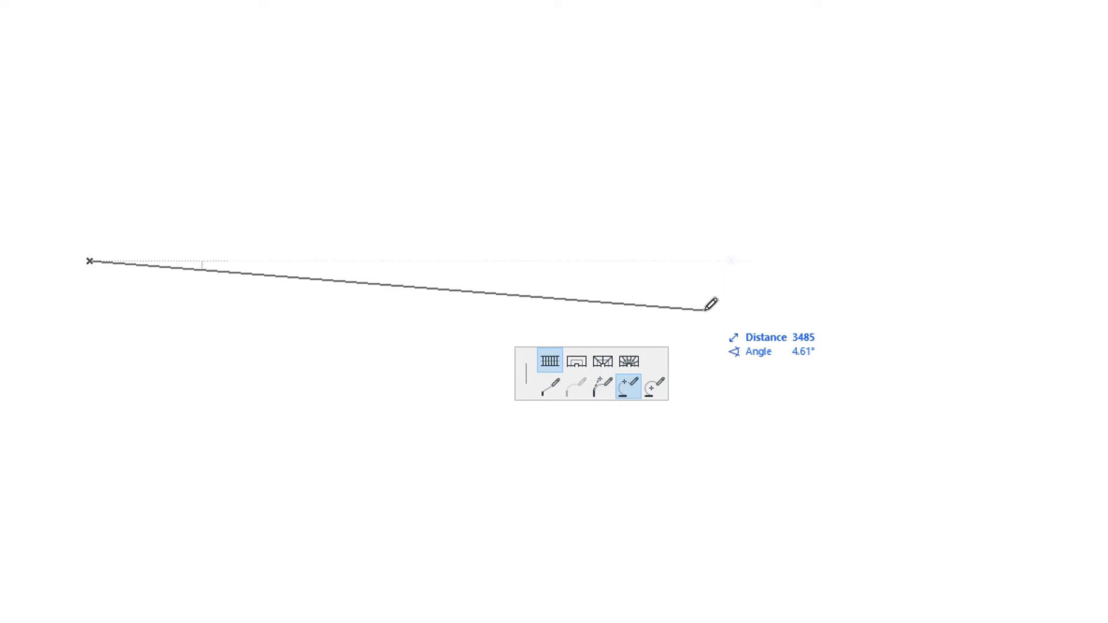
click(550, 460)
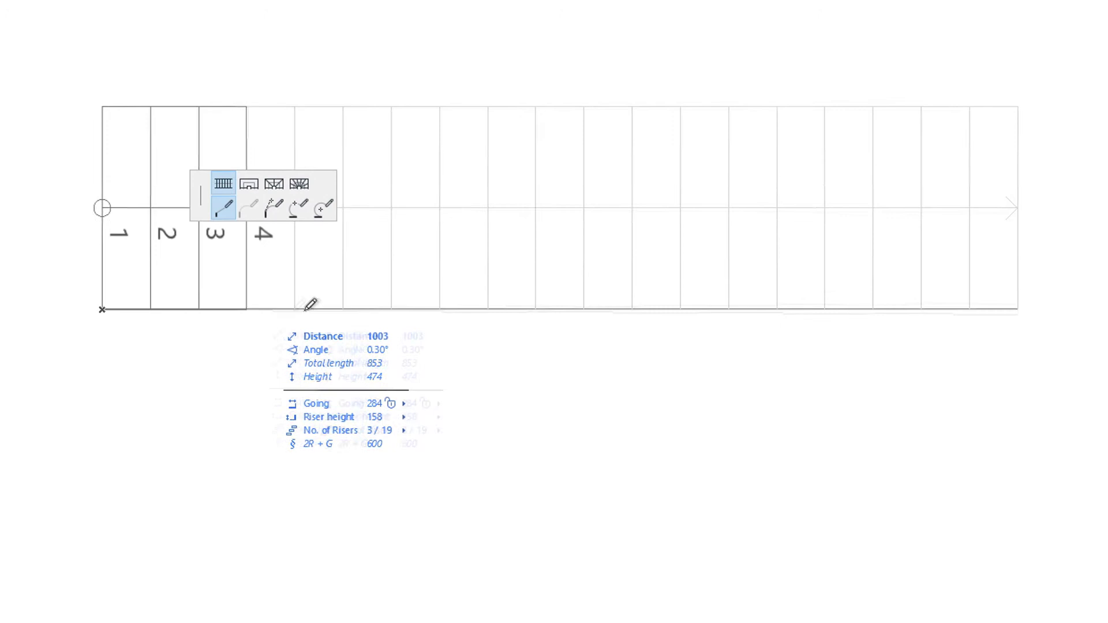
End the first flight after riser 10, cycle the turning type with Tab, and finish the stair
click(404, 321)
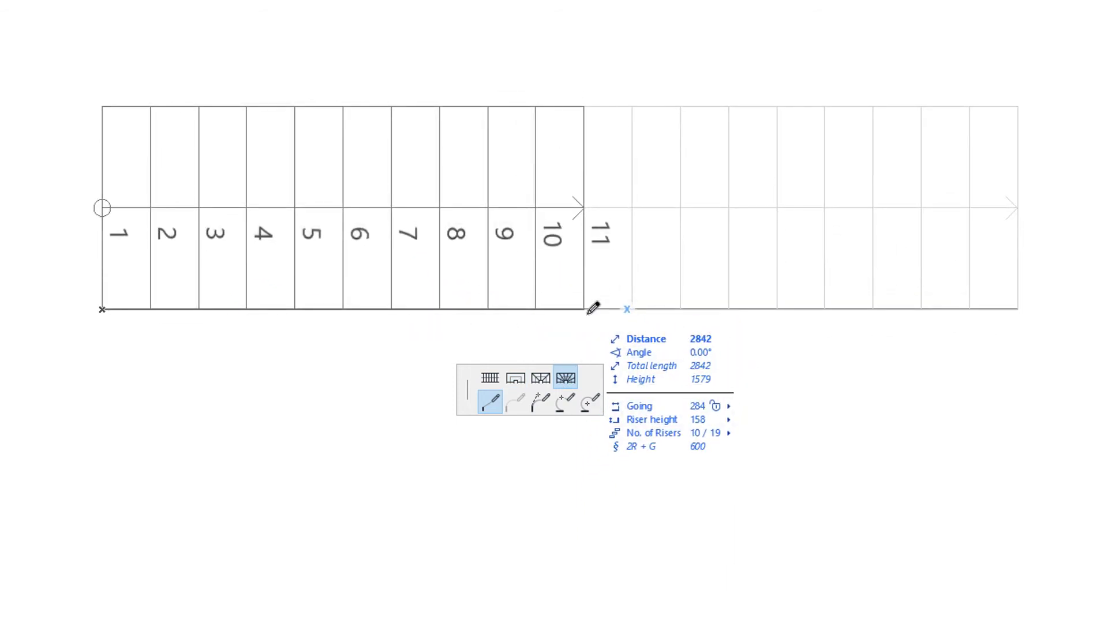
click(584, 310)
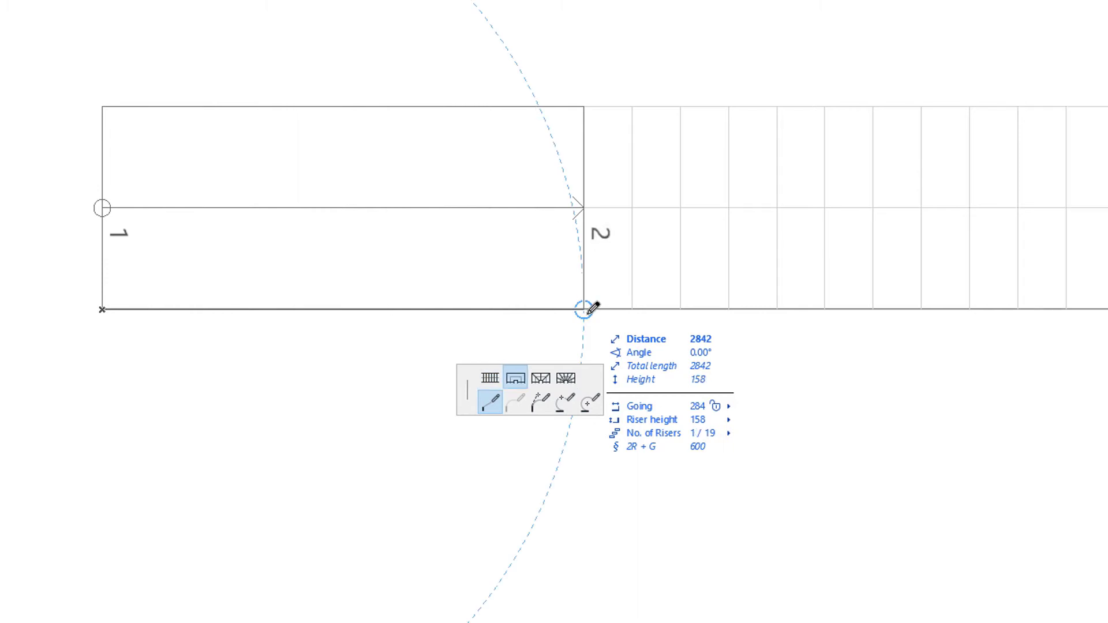
key(Tab)
key(Tab)
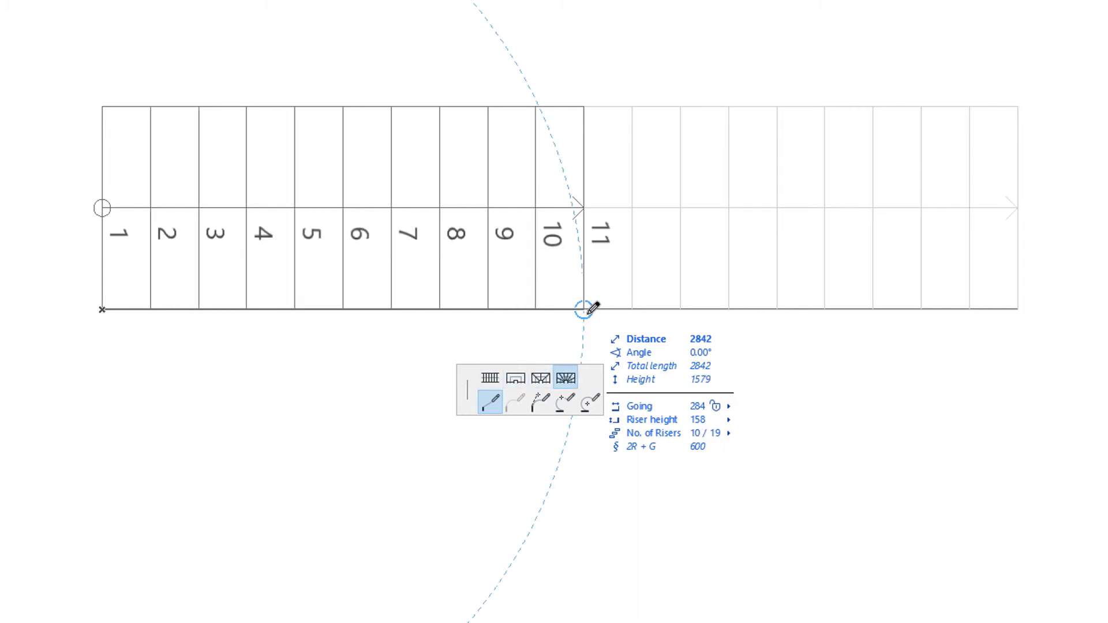
key(Tab)
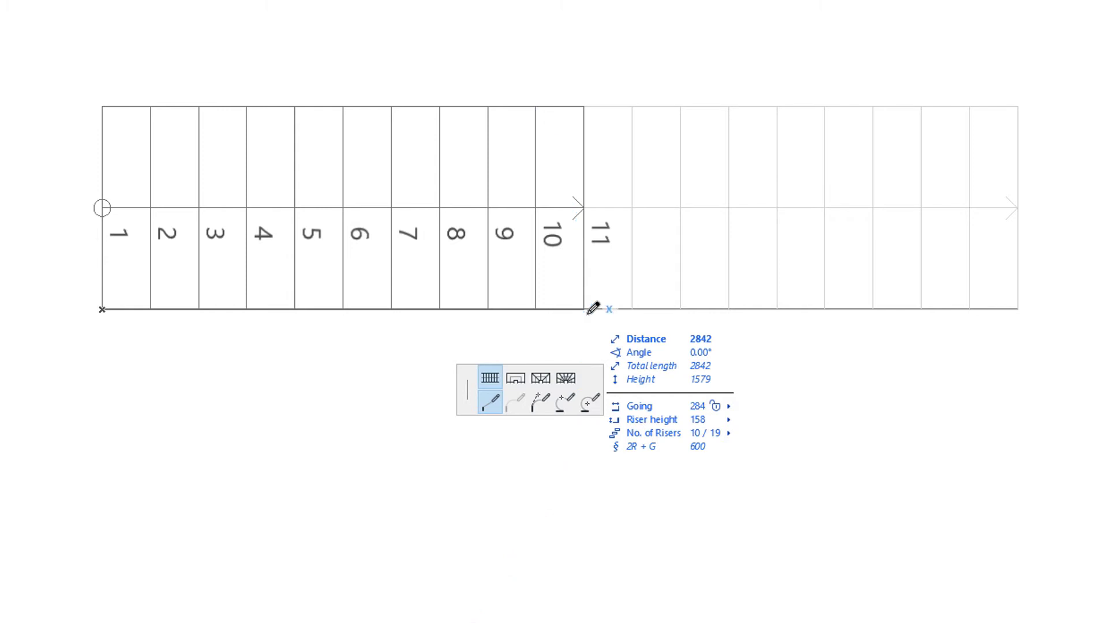
click(584, 310)
click(584, 309)
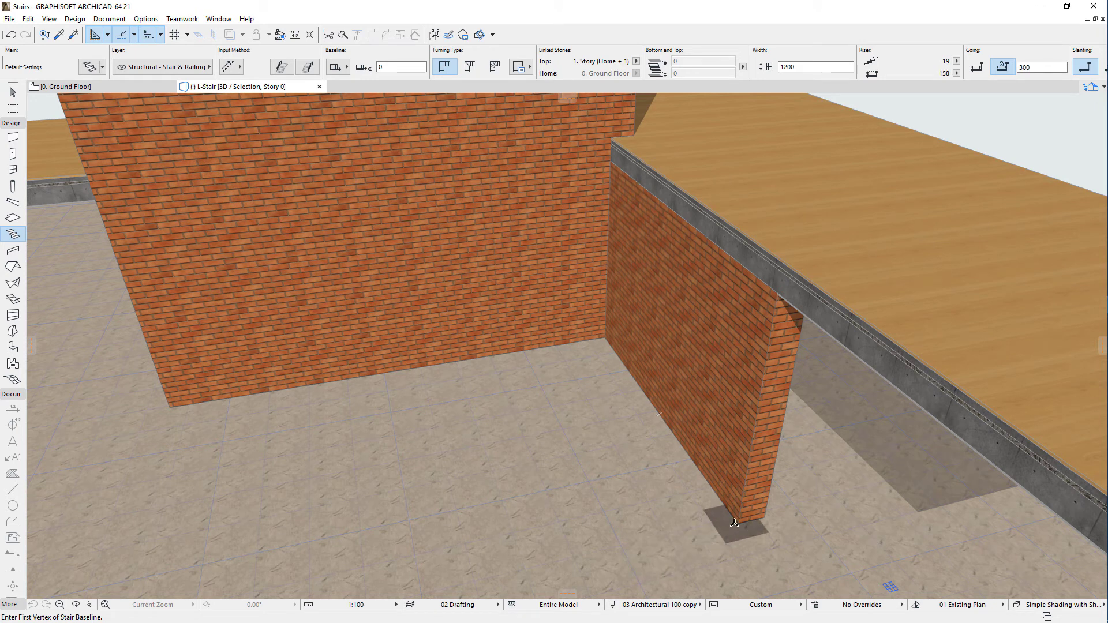
Draw an L-stair from the wall's bottom corner, turning at the back wall, then select it
click(738, 521)
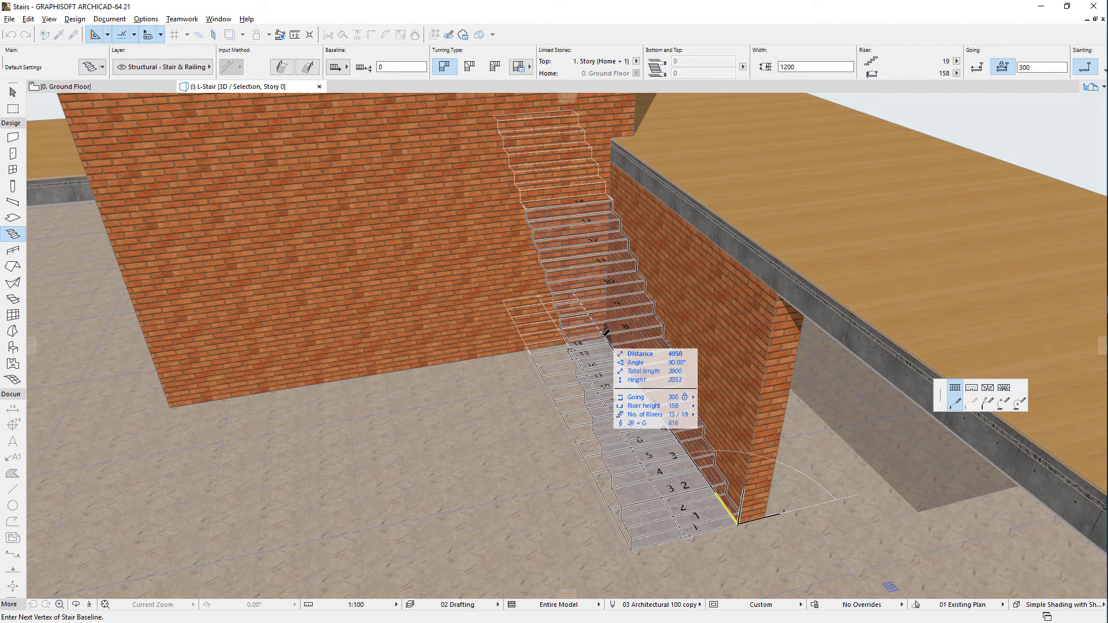
click(606, 332)
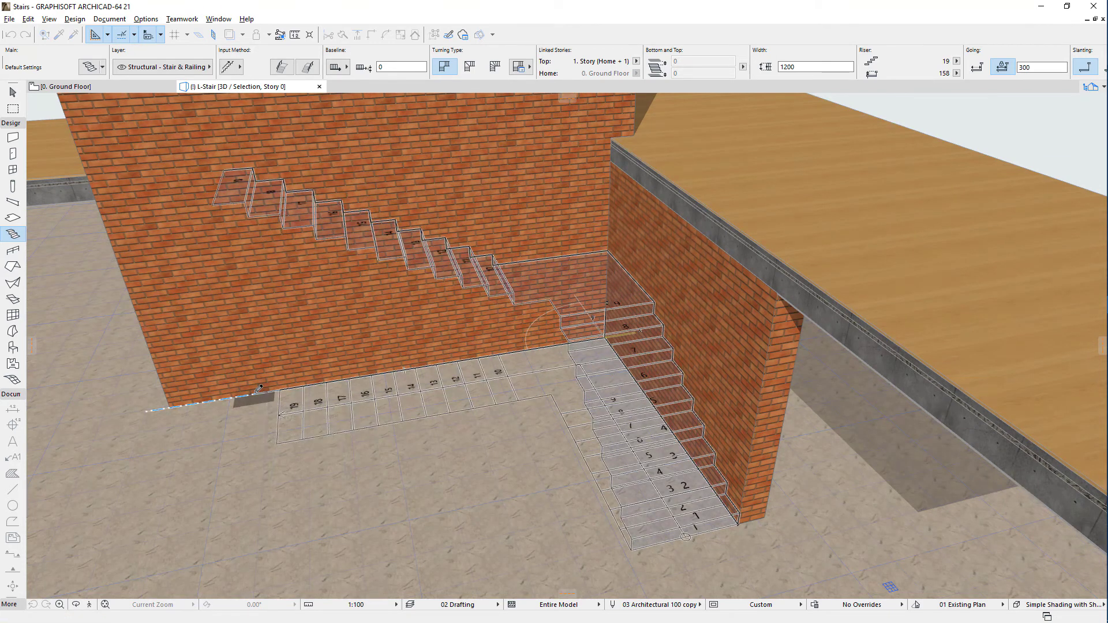
click(258, 388)
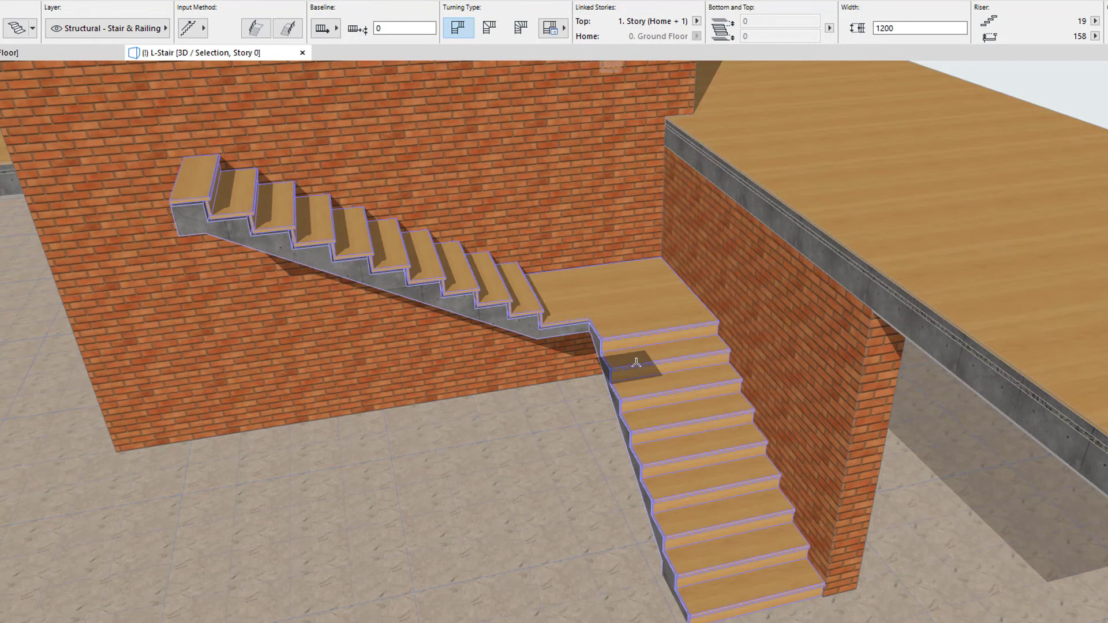
shift+click(594, 275)
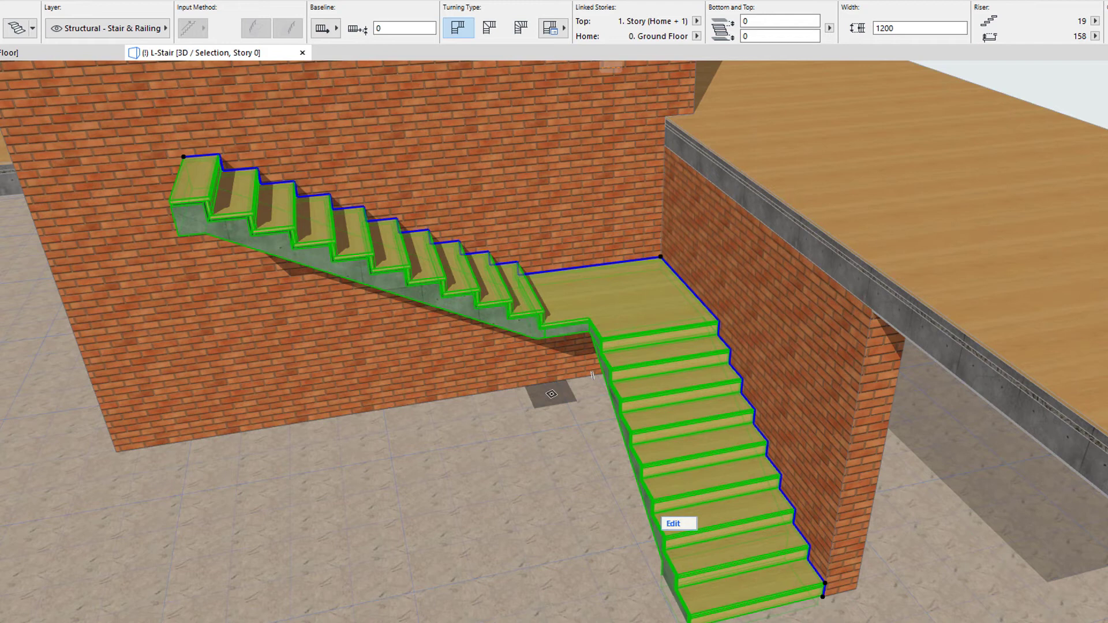
click(552, 33)
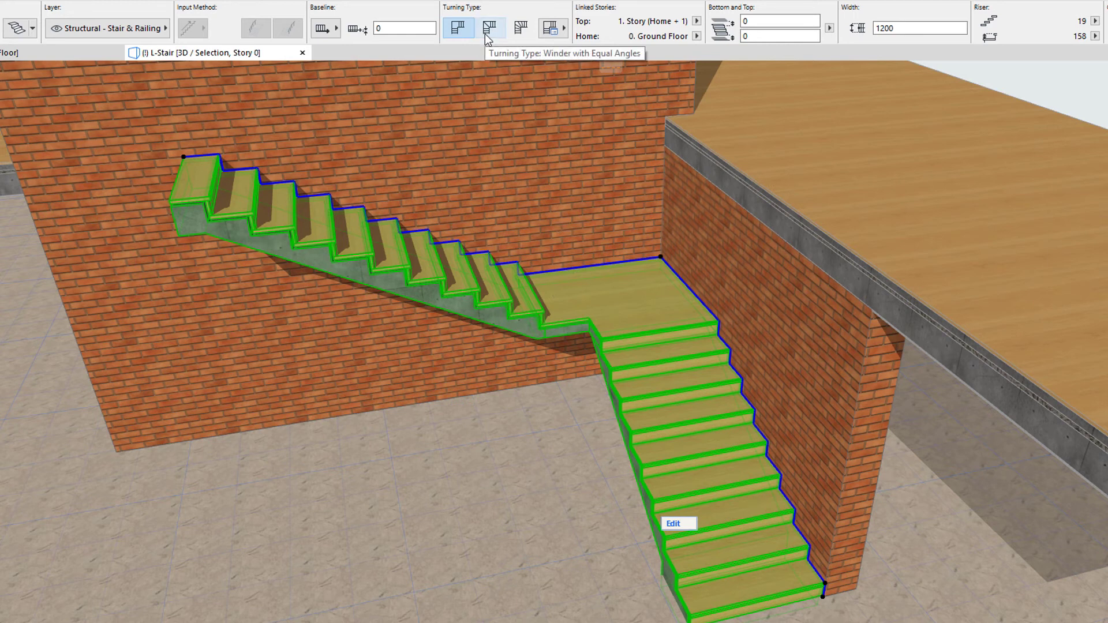
Apply Winder with Equal Angles to the L-stair's turn and open its winder options
click(488, 27)
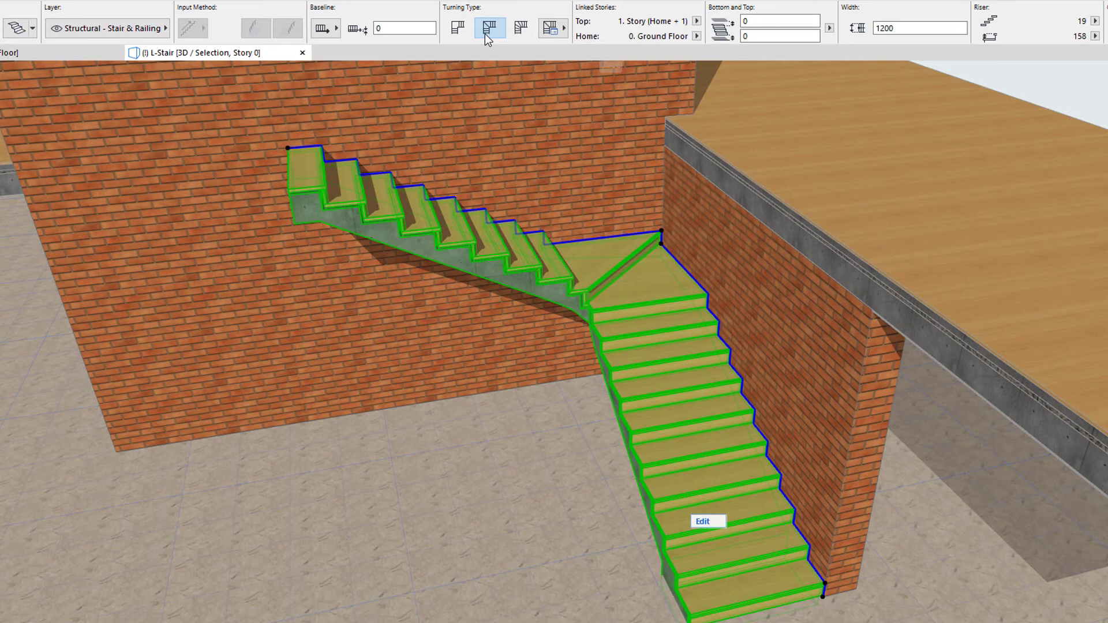
click(549, 28)
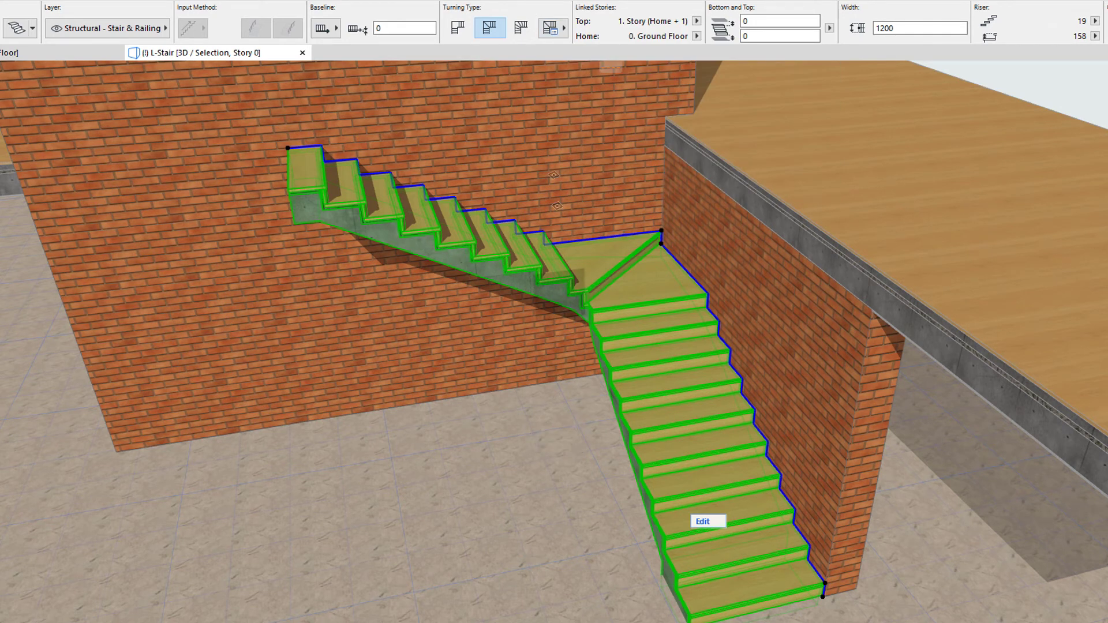
Spread the winders into both flights and set Winder Type to Two Points
click(525, 33)
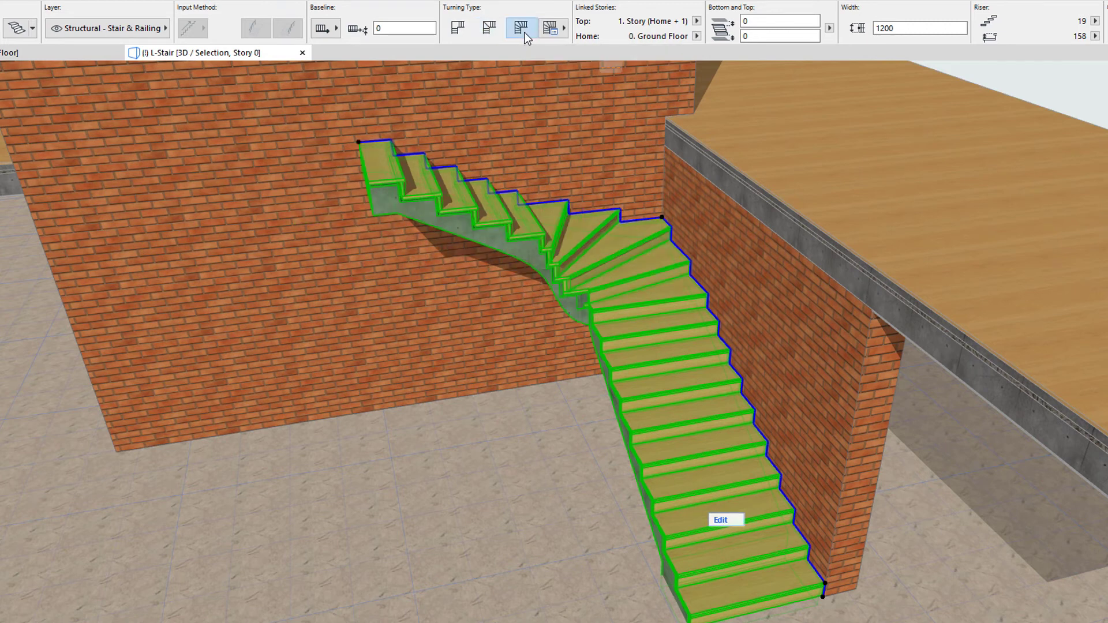
click(557, 37)
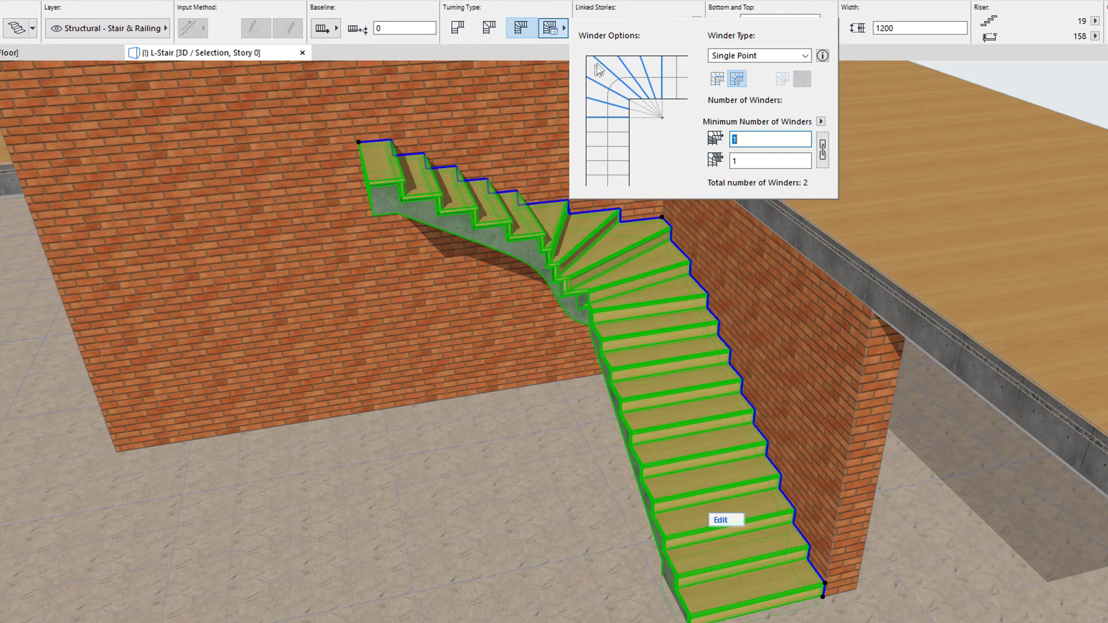
click(755, 56)
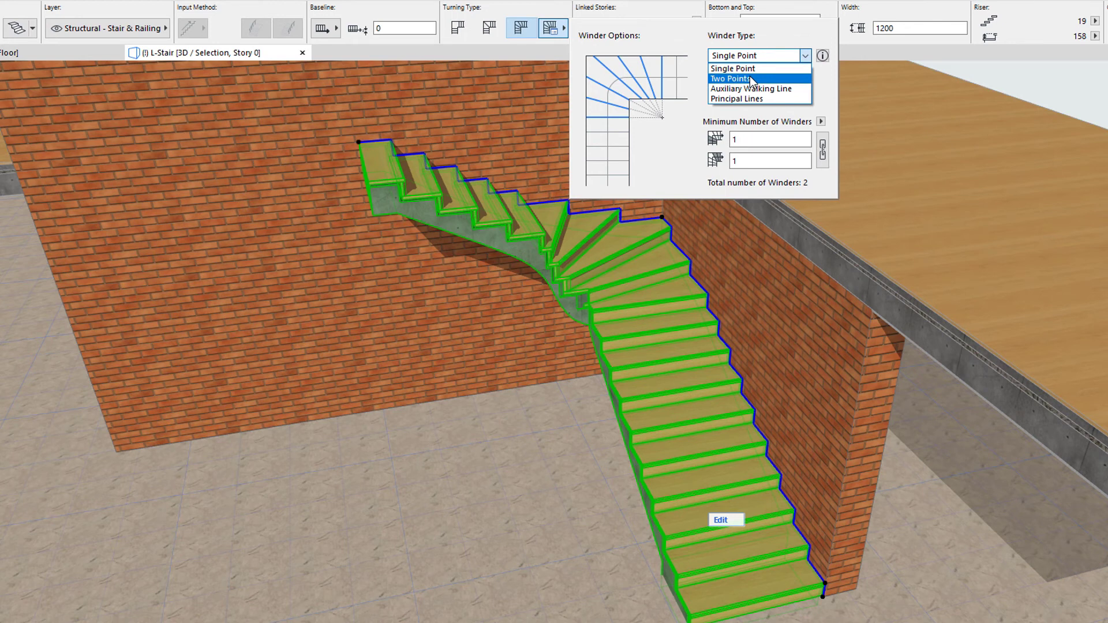
click(748, 79)
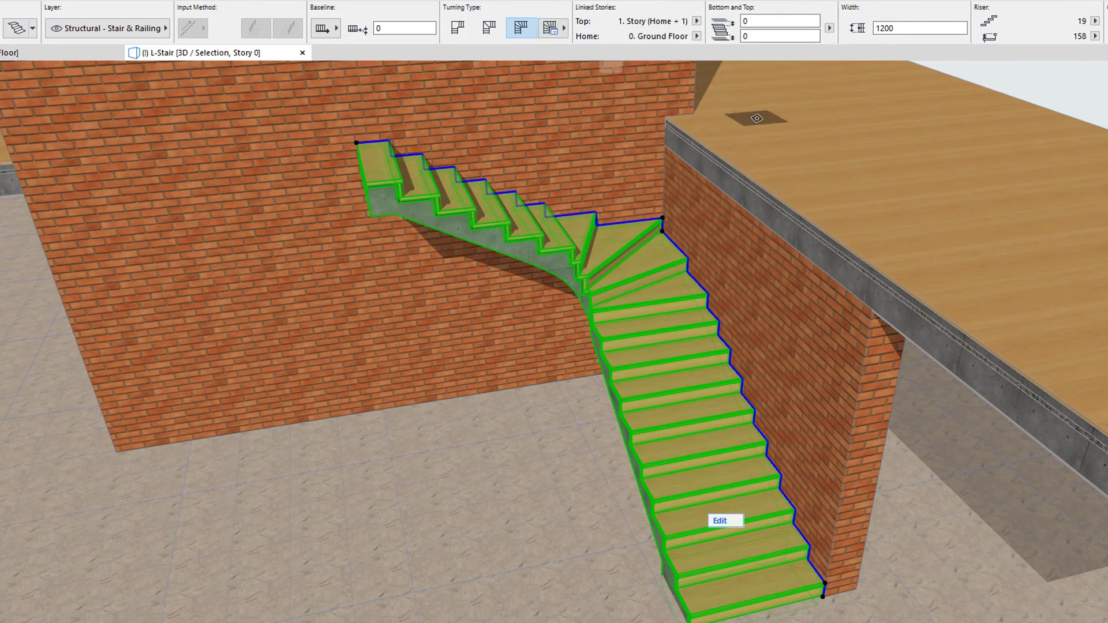
Check the corner node's turning and segment type options, cancel both unchanged, and press Esc
click(663, 218)
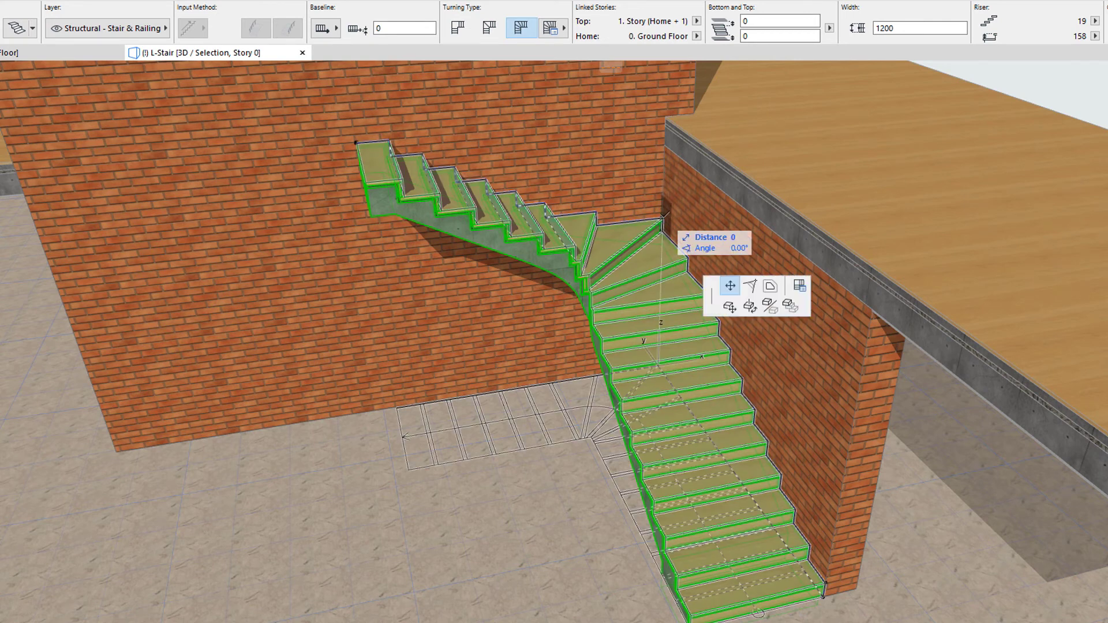
click(793, 286)
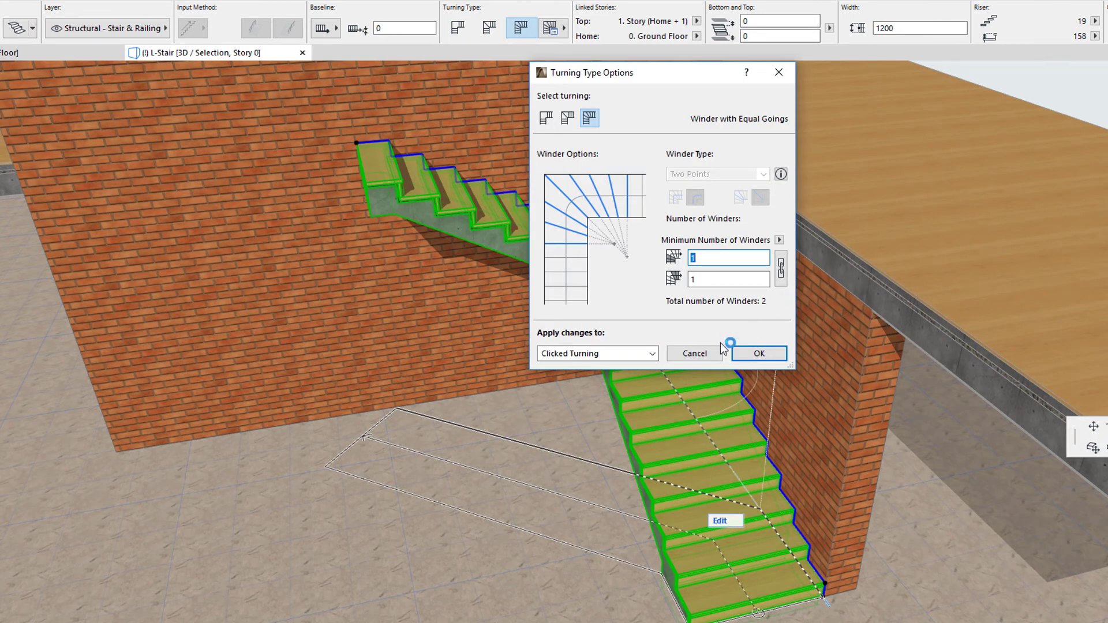
click(695, 353)
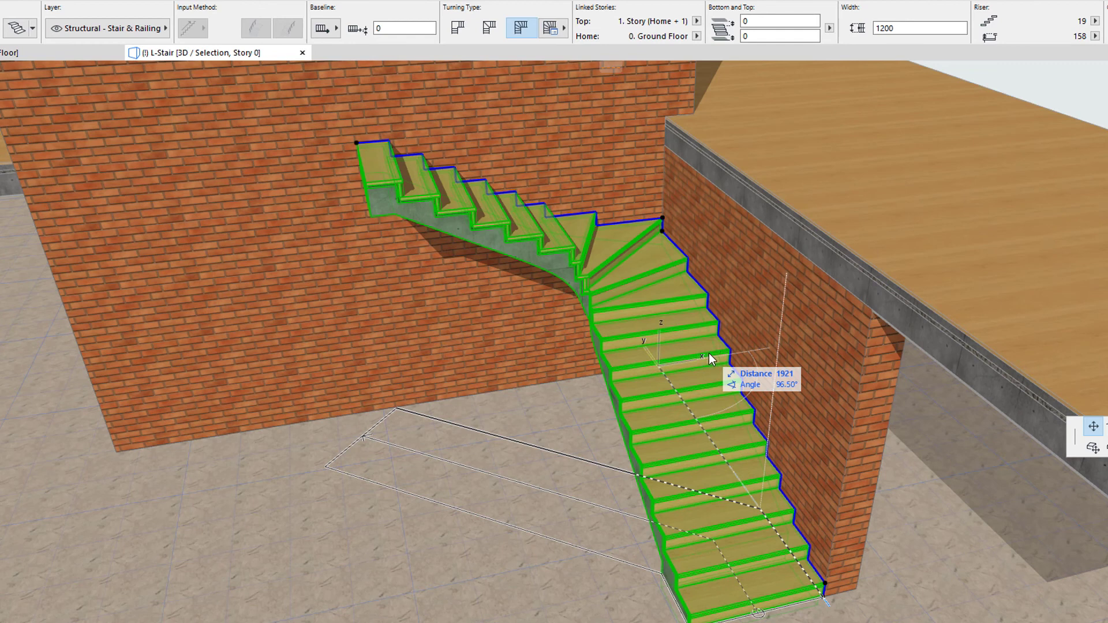
click(718, 319)
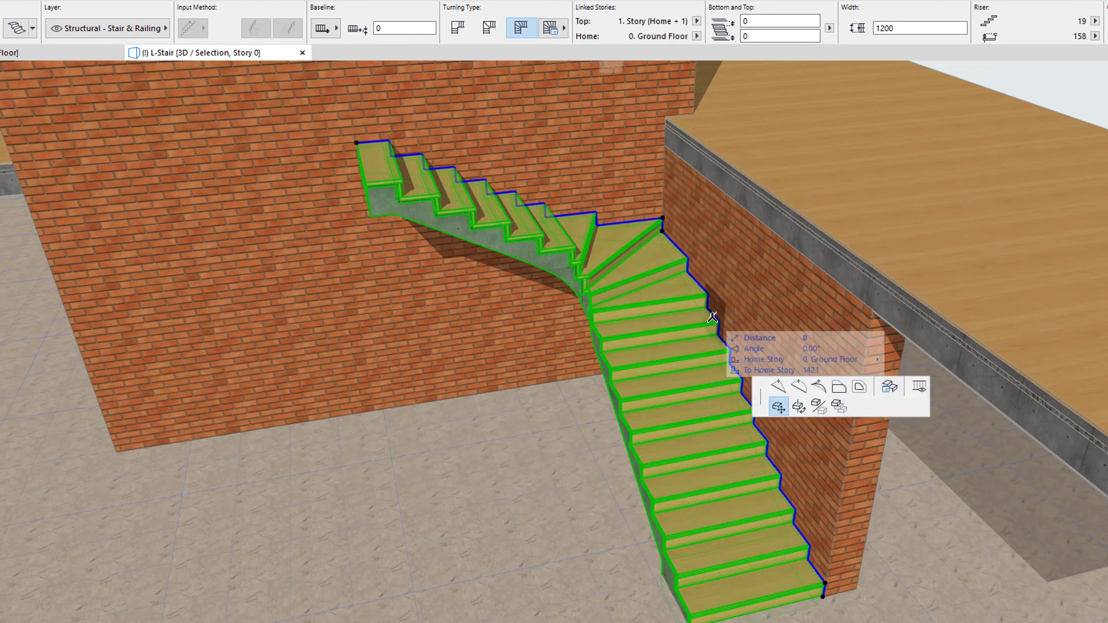
click(891, 392)
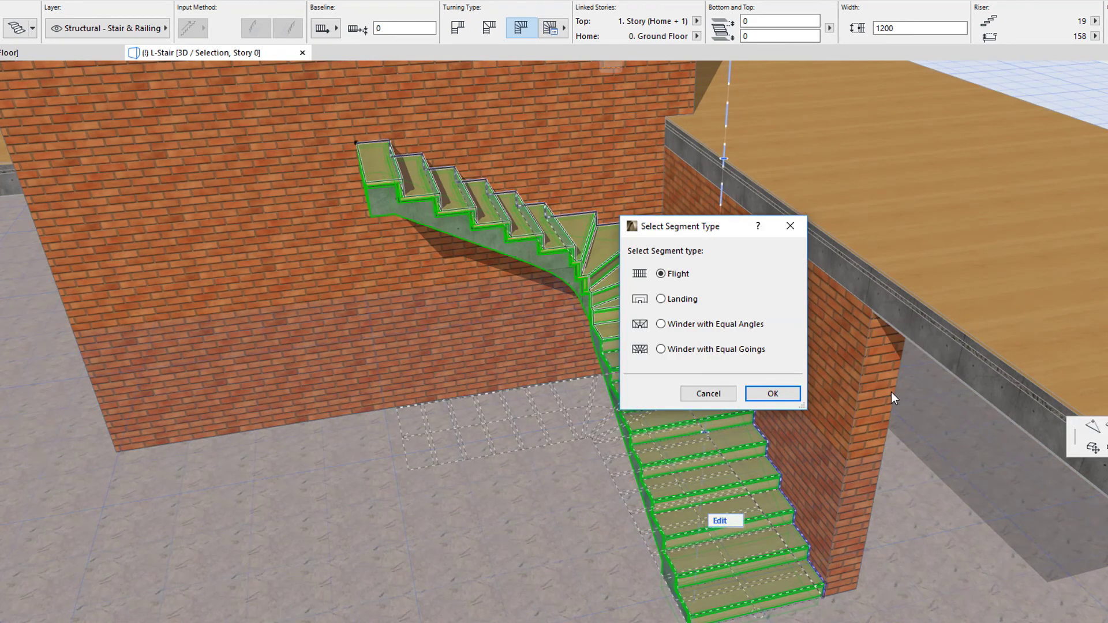
click(708, 393)
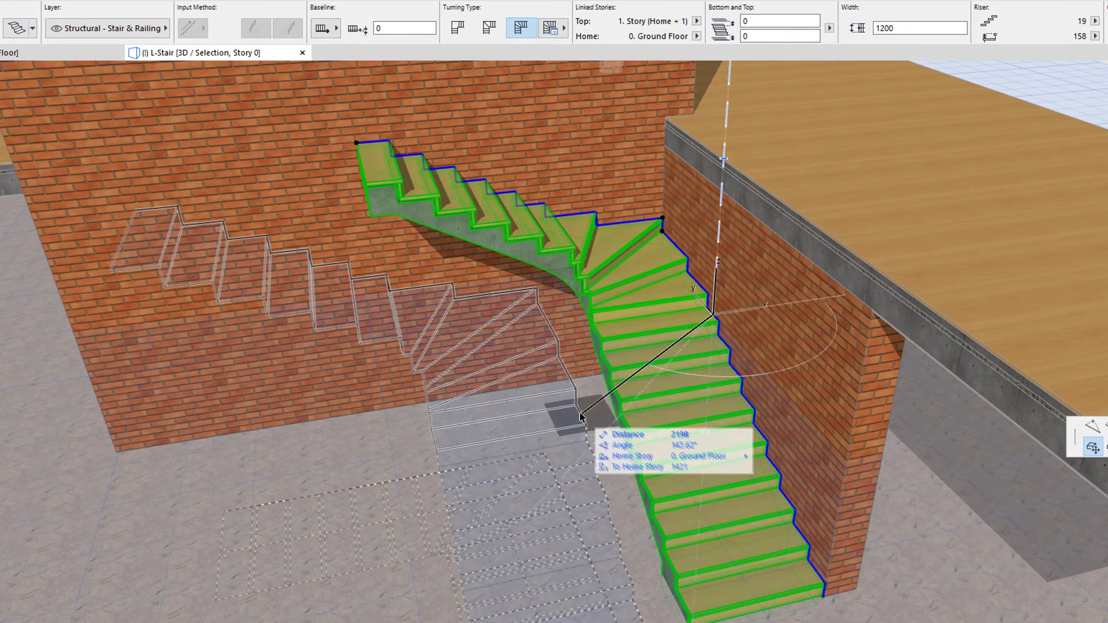
key(Escape)
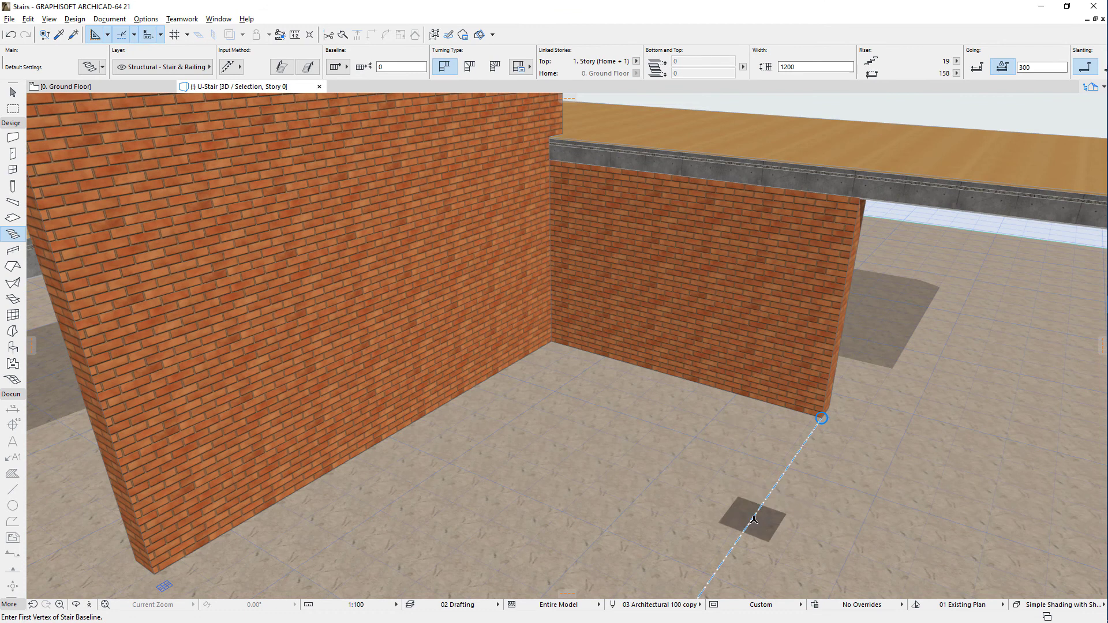
Start the stair 2500 from the wall corner, set both turning vertices, and finish it
text(2)
text(500)
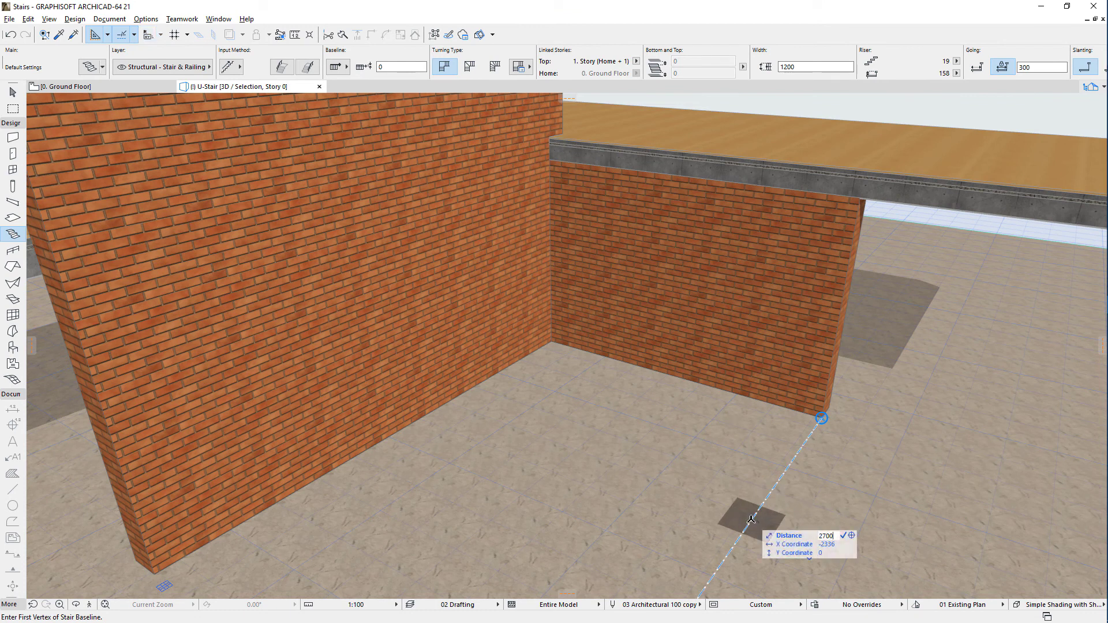
key(Return)
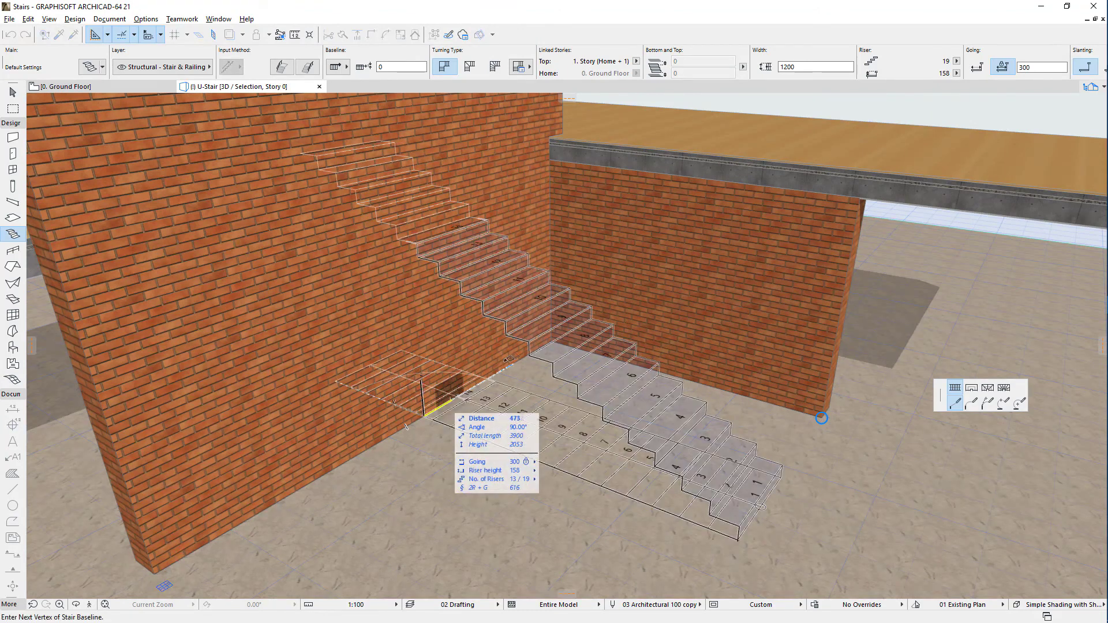
click(424, 414)
click(551, 337)
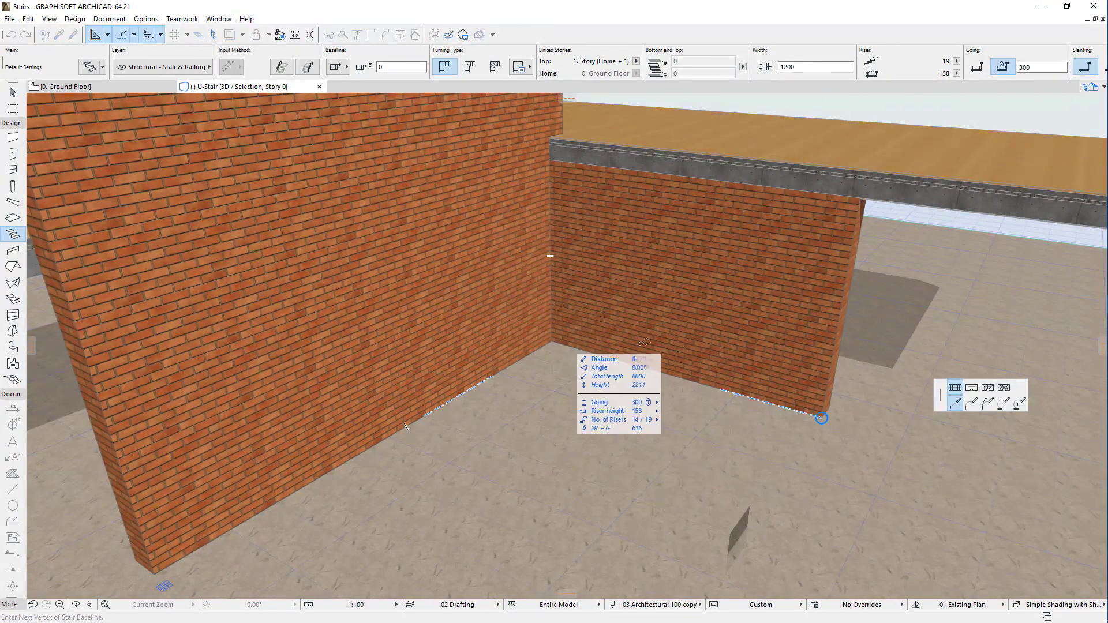
double_click(823, 415)
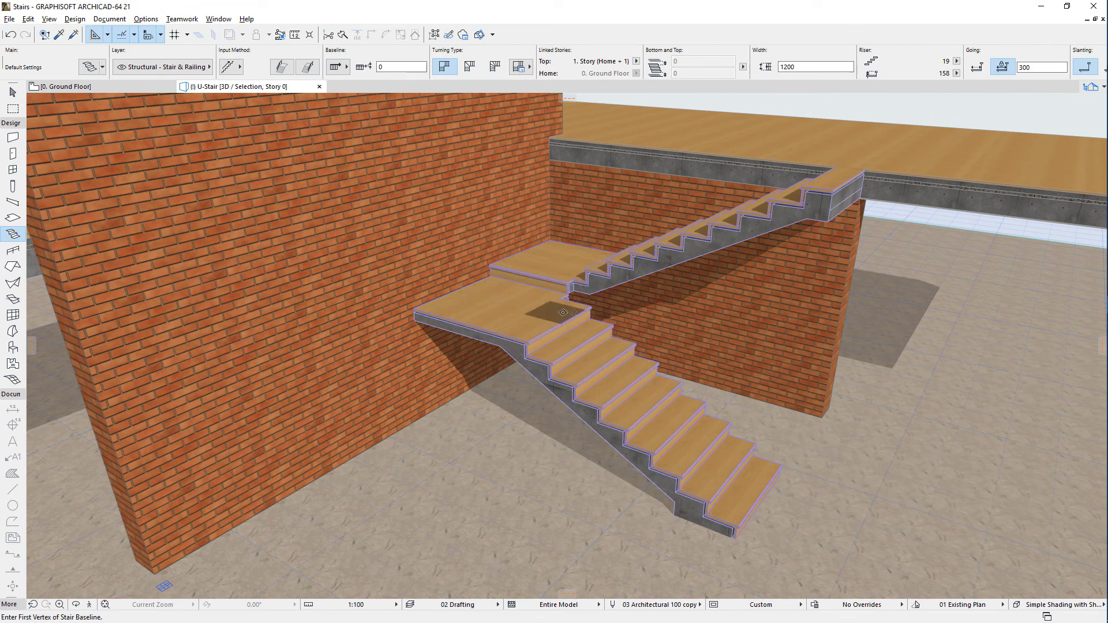
Delete the U-stair and start a new baseline 27 from the wall corner
shift+click(542, 315)
key(Delete)
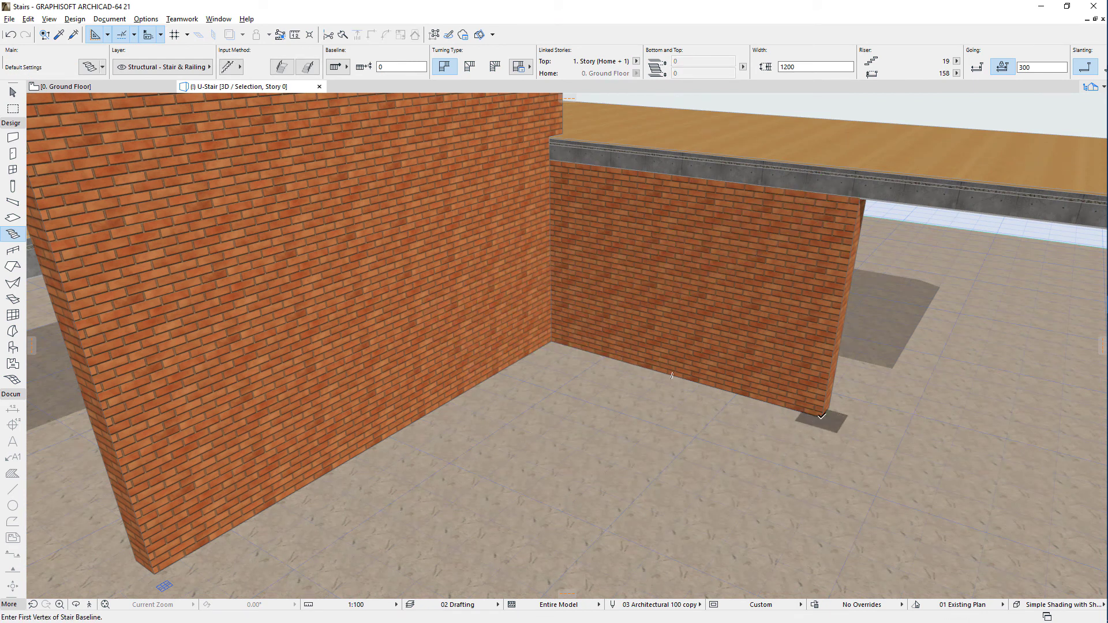
click(821, 416)
text(2700)
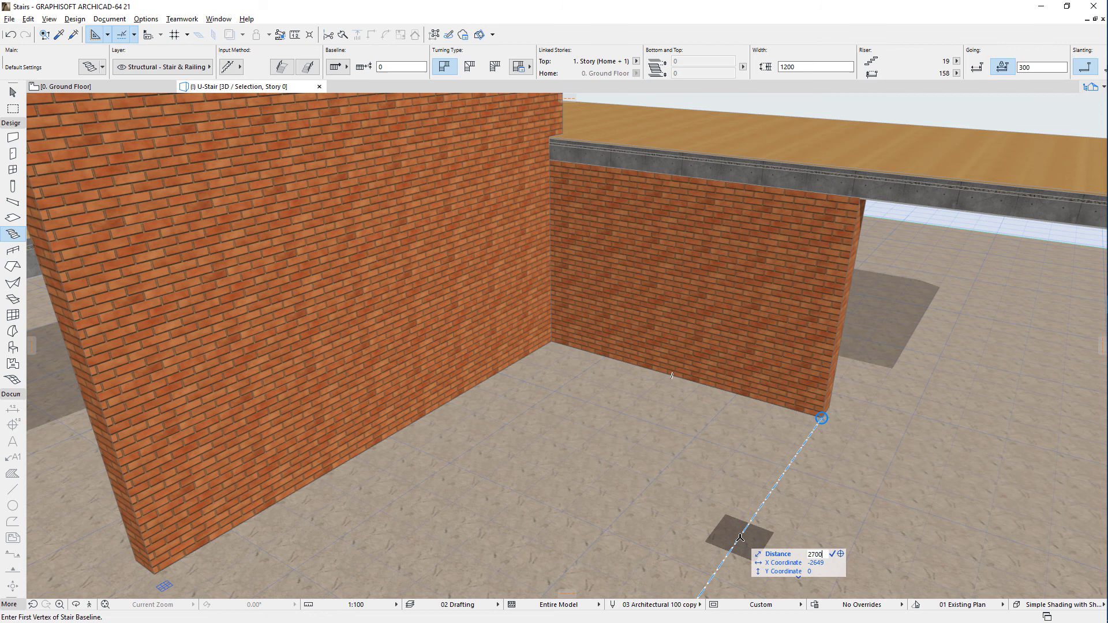
click(739, 538)
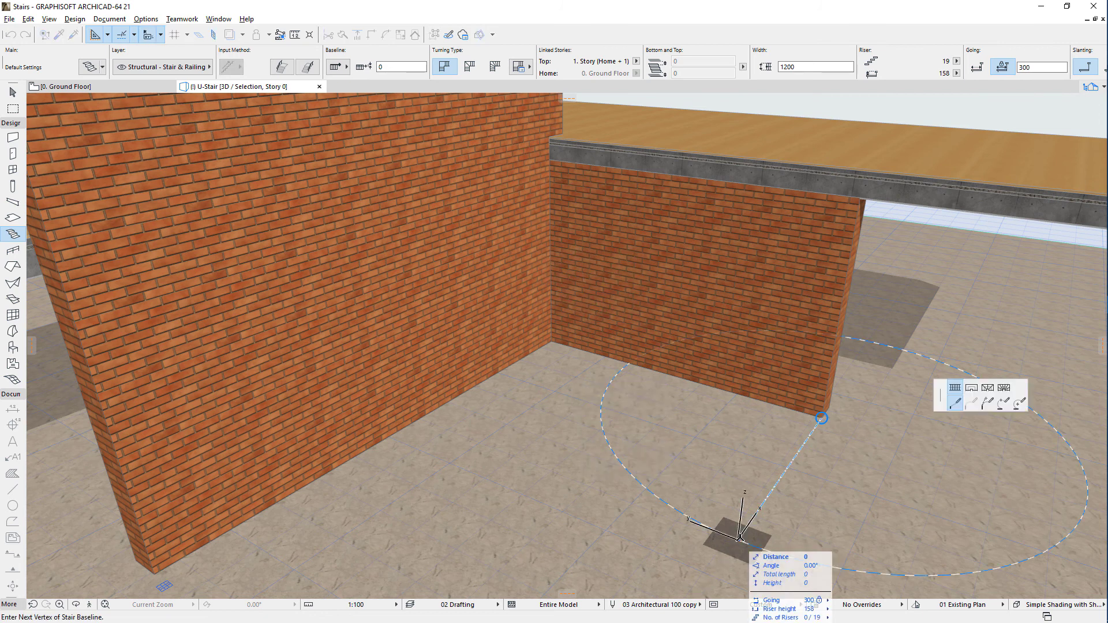
Draw the lower flight, a wide landing, then the upper flight ending at the wall corner
click(428, 414)
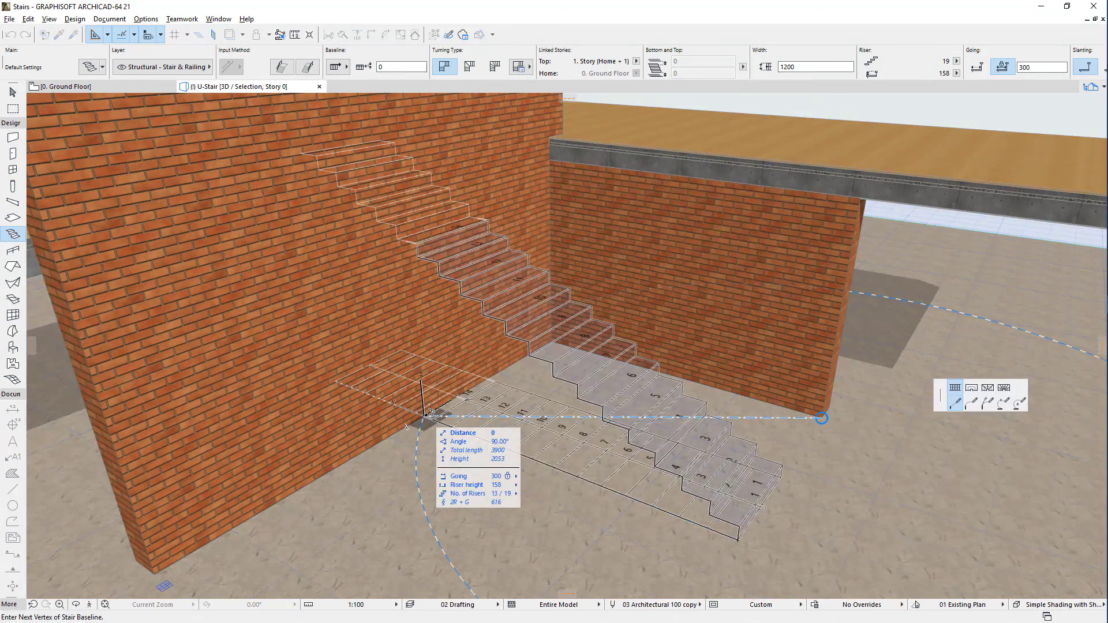
key(Tab)
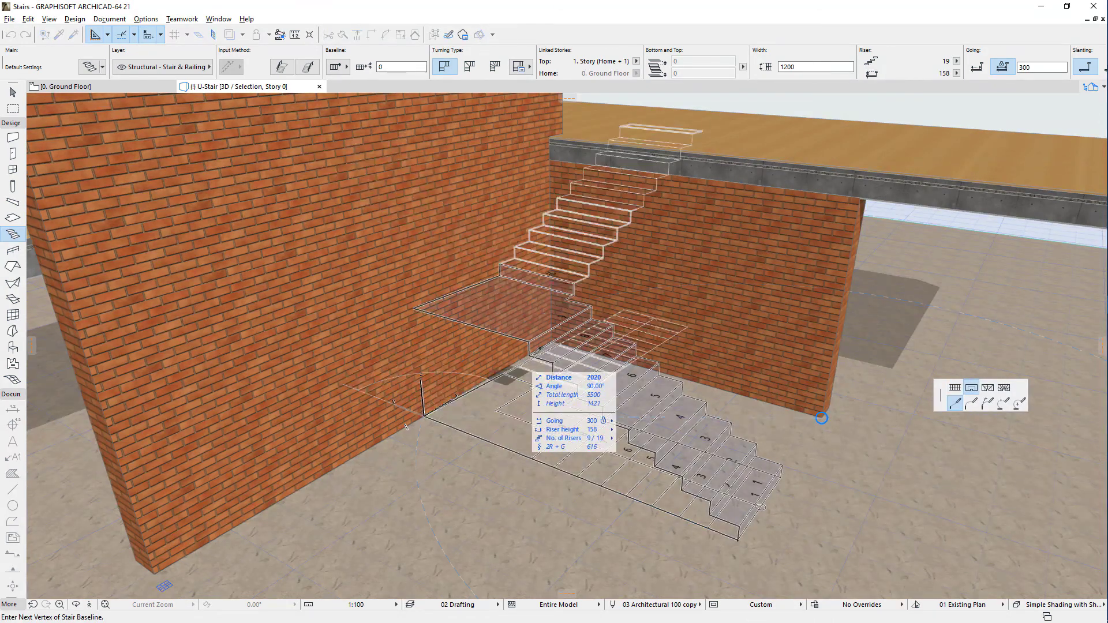
click(552, 343)
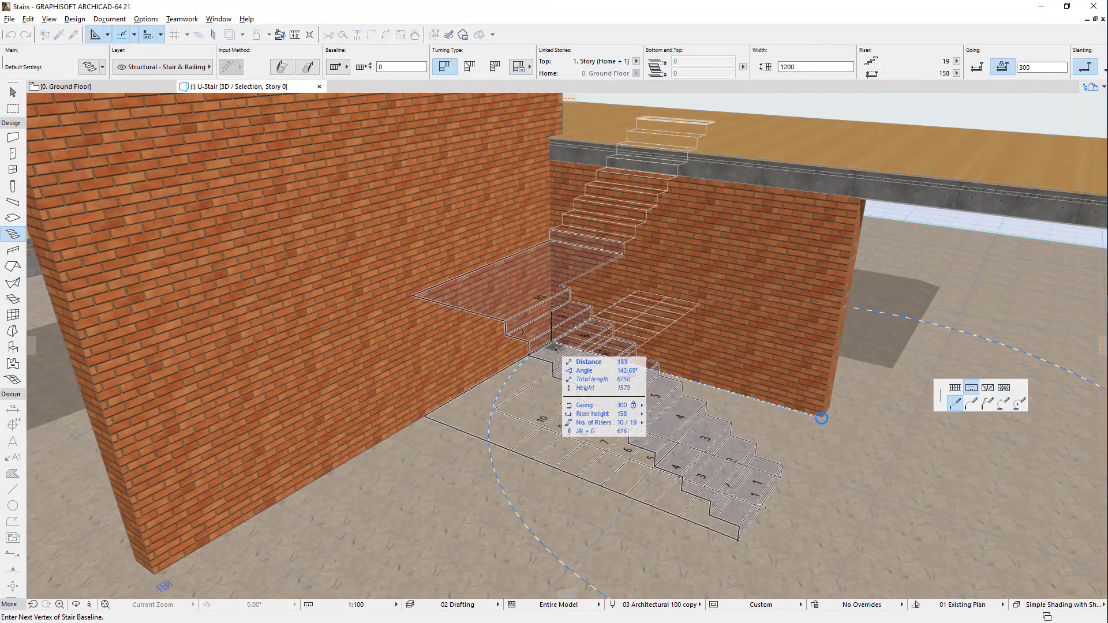
key(Tab)
key(Tab)
key(Tab)
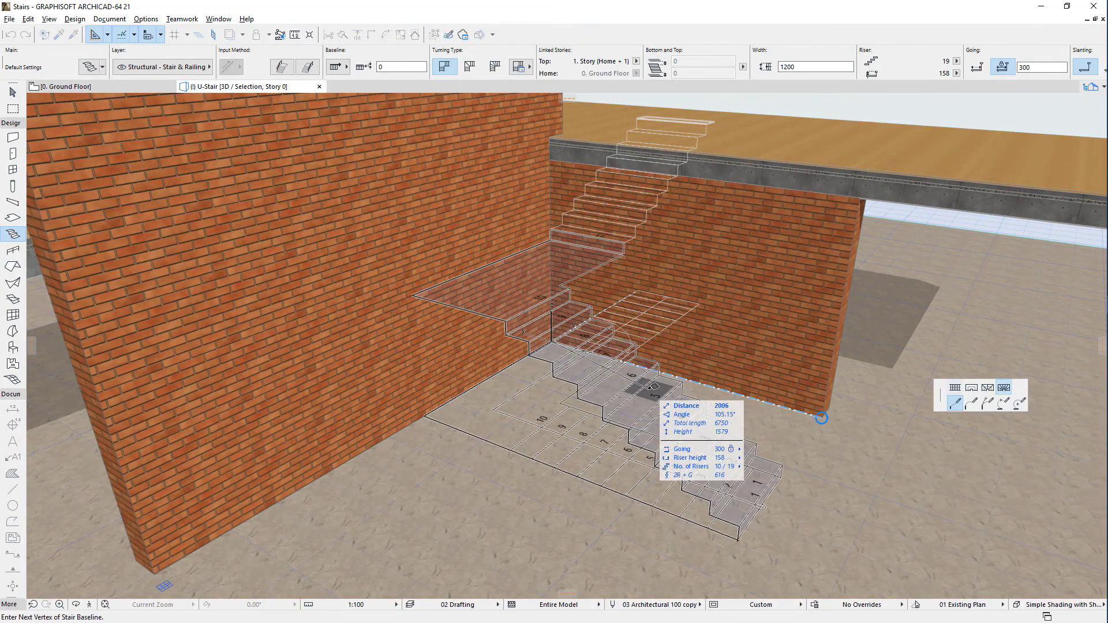
double_click(822, 417)
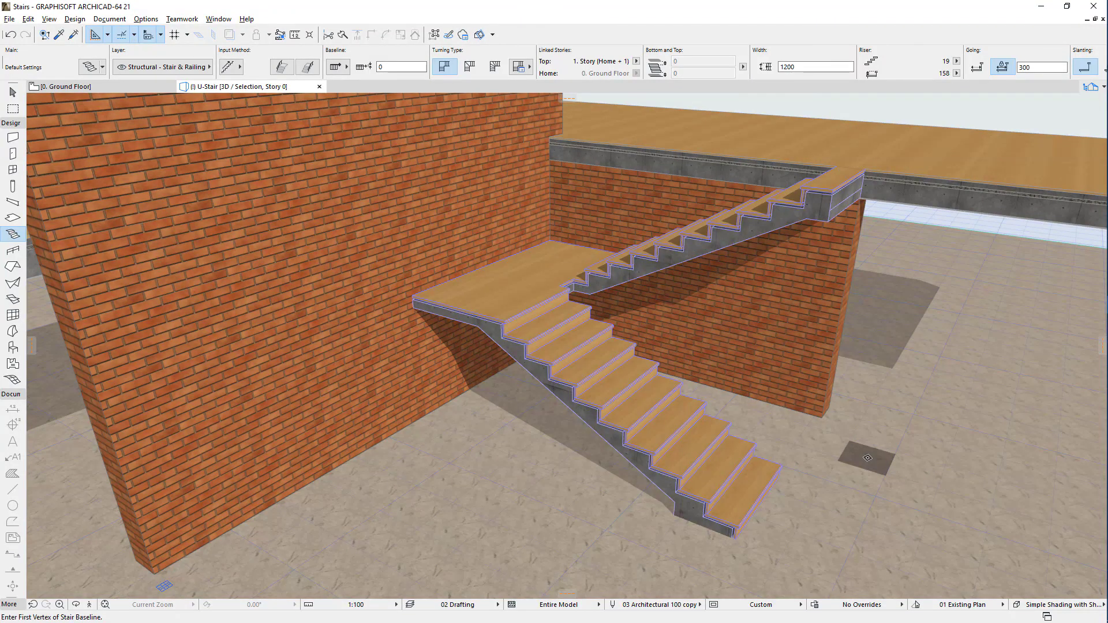